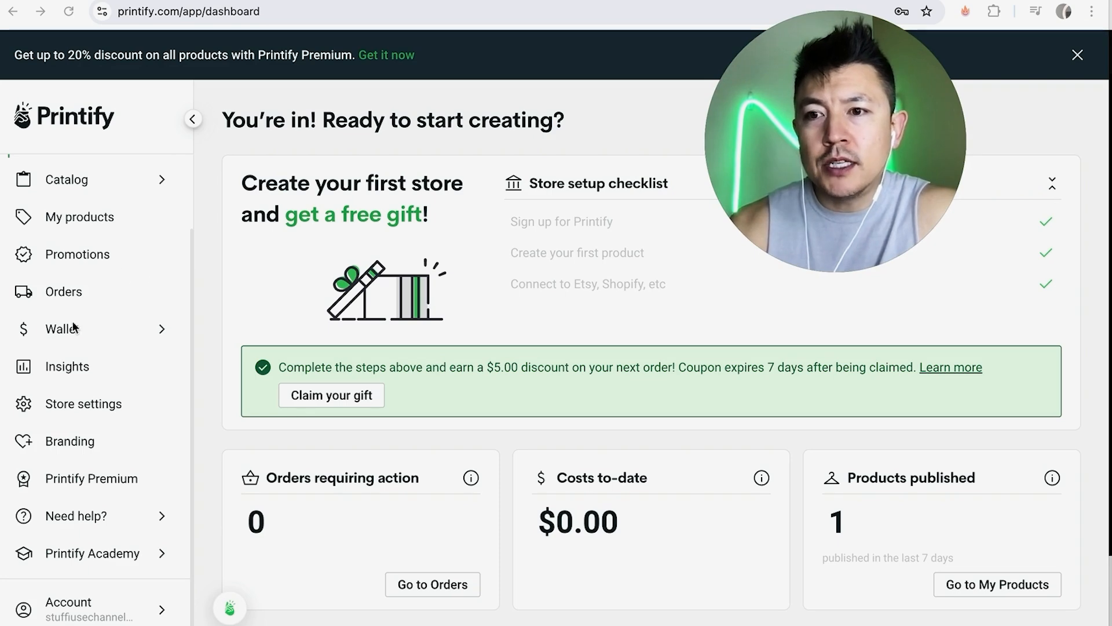
Step: Open the men's clothing Hoodies category in the product catalog
click(78, 219)
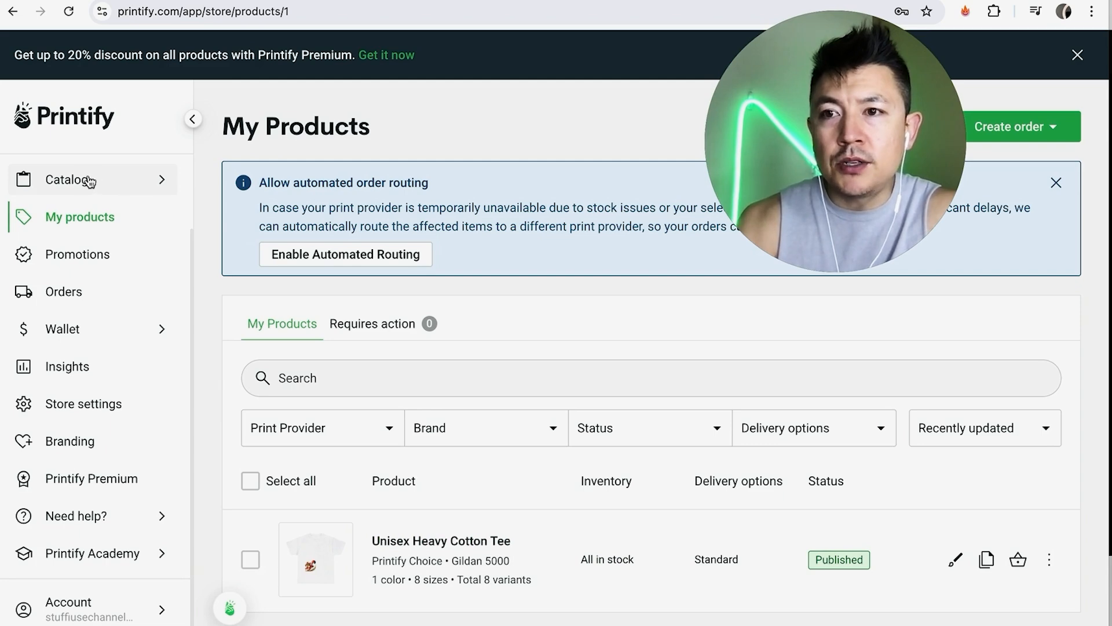
click(116, 183)
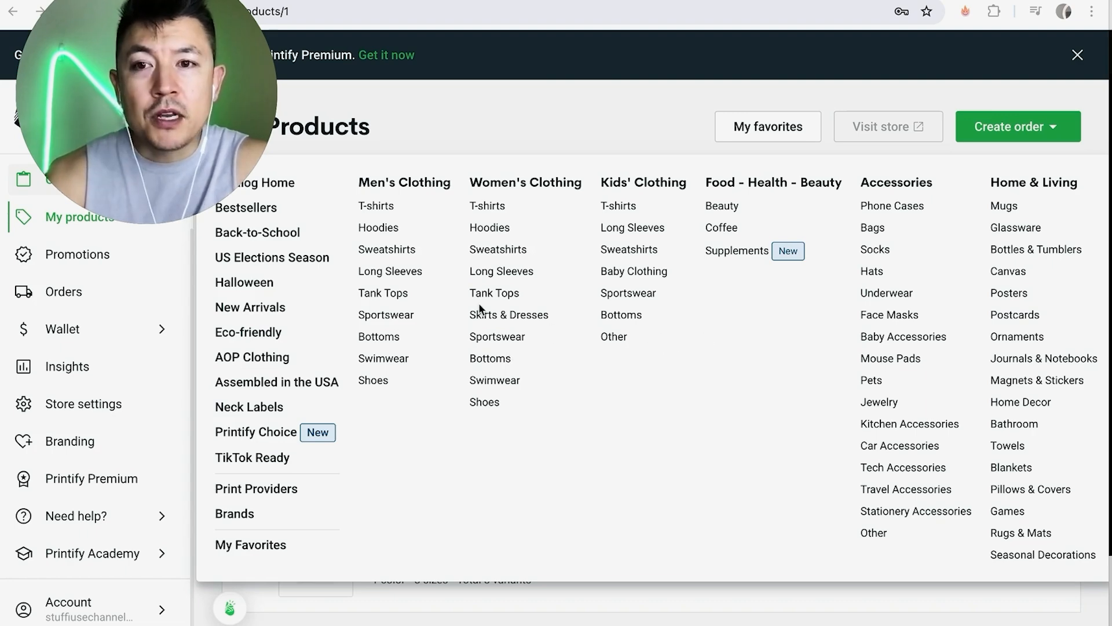
click(376, 228)
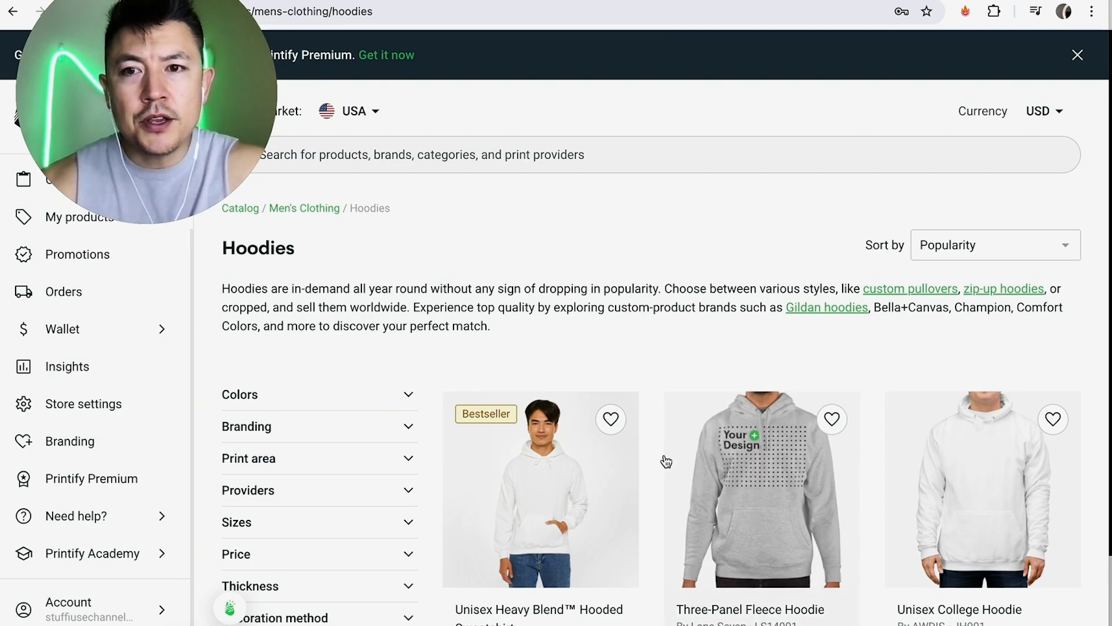
Step: Look through the listed men's hoodies, comparing their brands, prices, sizes and print providers
scroll(664, 457, down, 10)
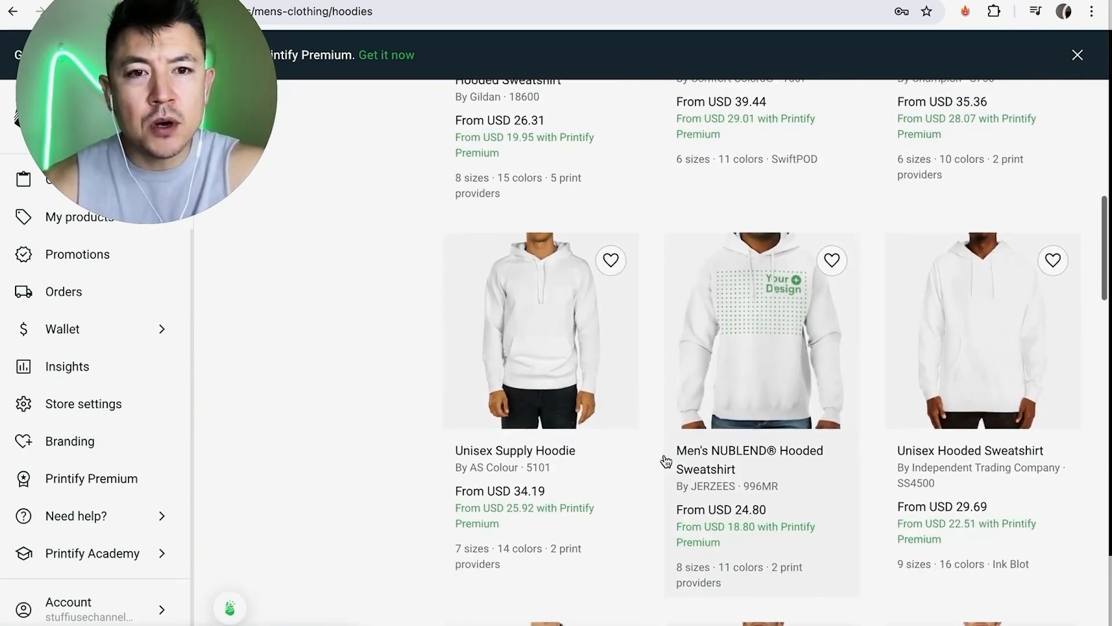
scroll(667, 460, up, 8)
scroll(666, 461, up, 6)
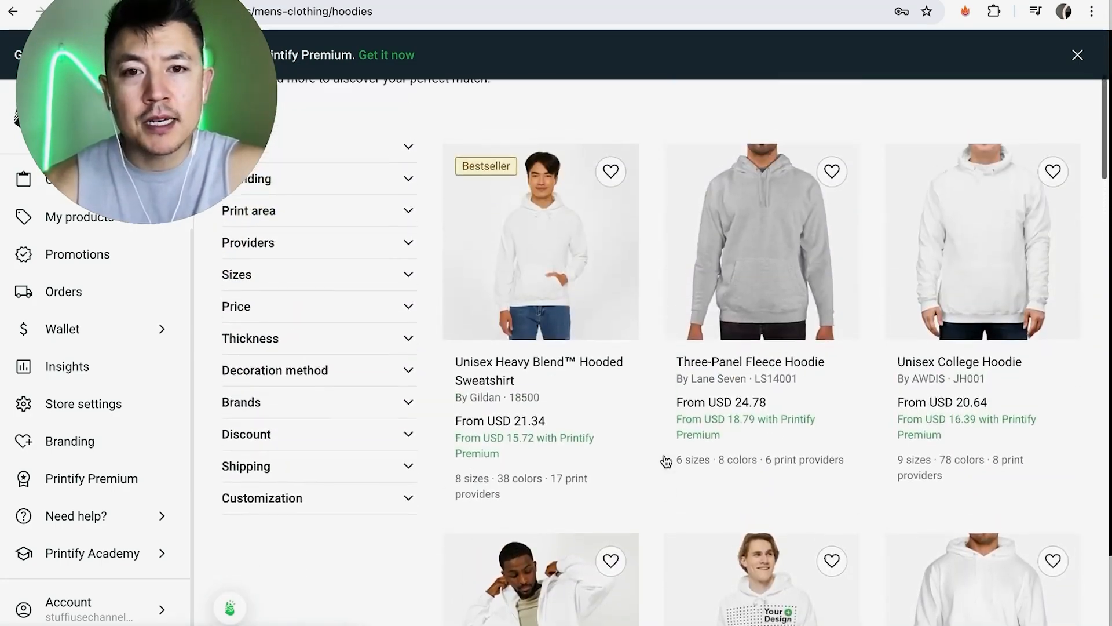
scroll(666, 461, down, 1)
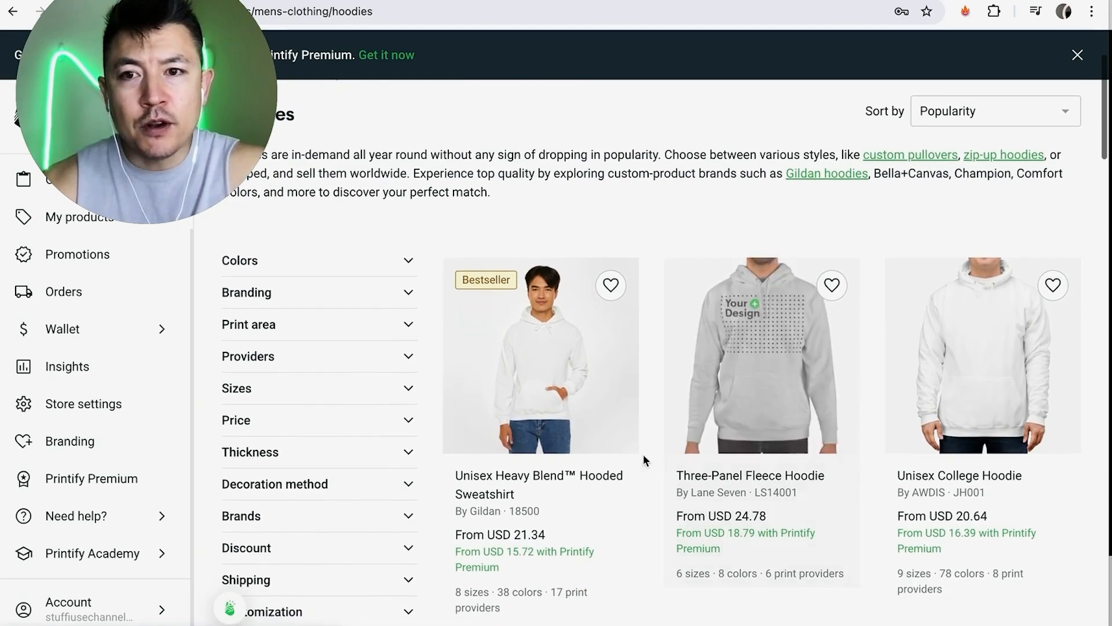
scroll(643, 457, down, 6)
scroll(679, 429, up, 6)
scroll(679, 428, up, 2)
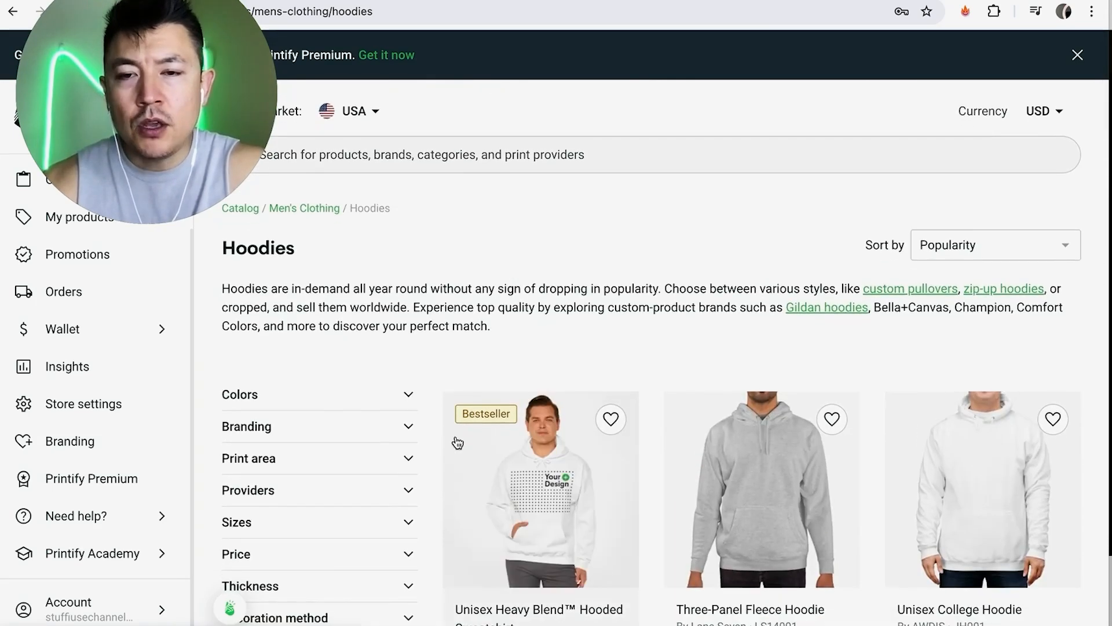
Step: Filter the hoodies by the colour Light grey and the thickness Heavy fabric
click(408, 395)
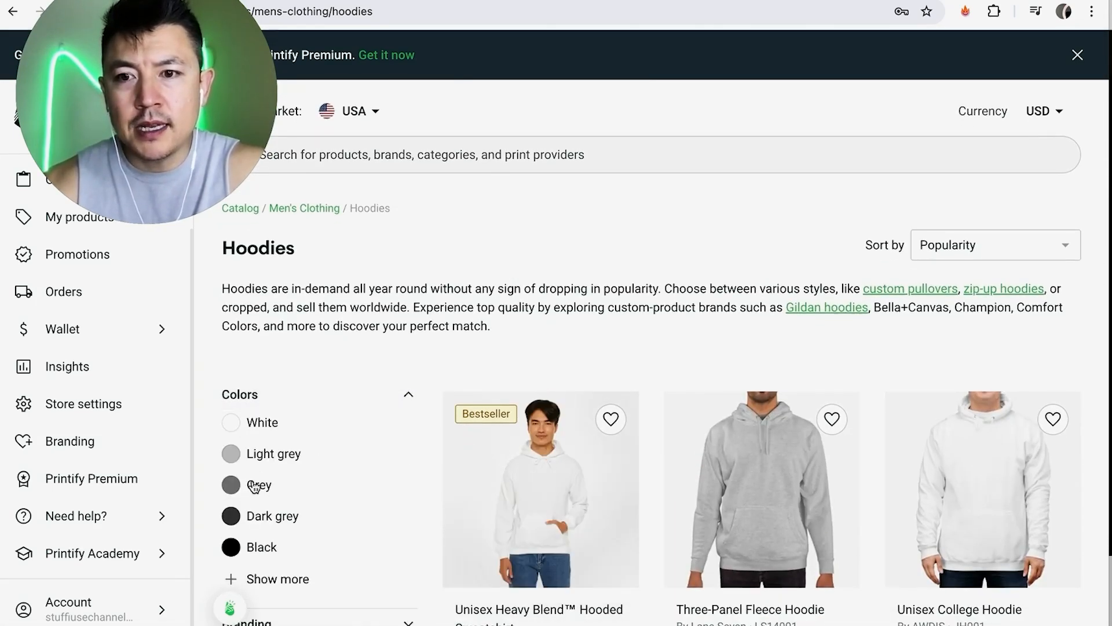
click(232, 454)
scroll(599, 384, down, 5)
scroll(598, 385, down, 1)
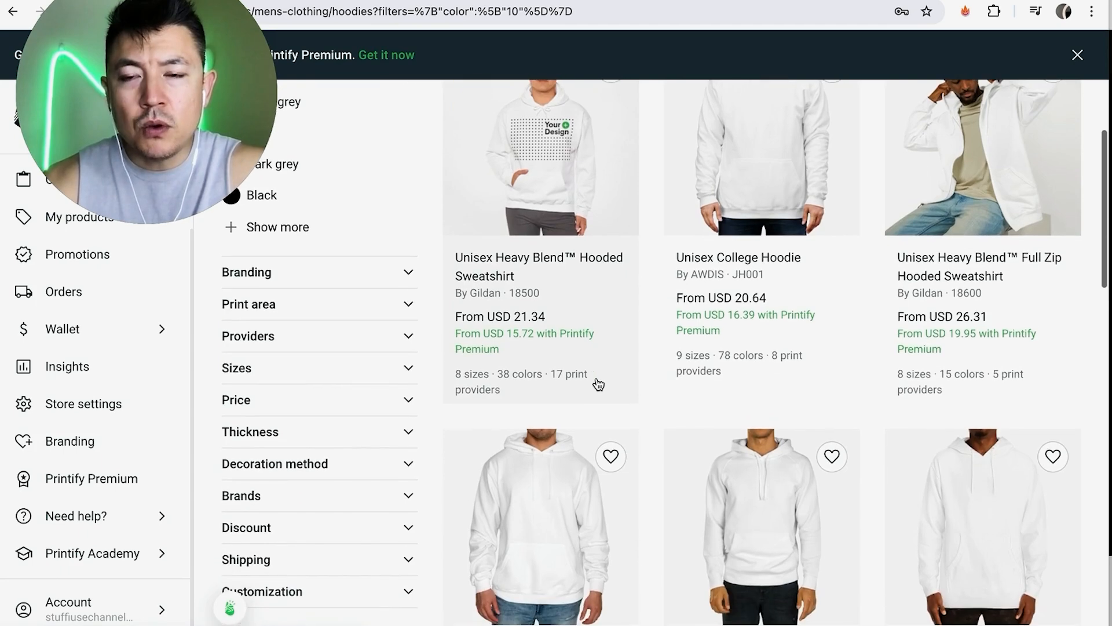
click(387, 432)
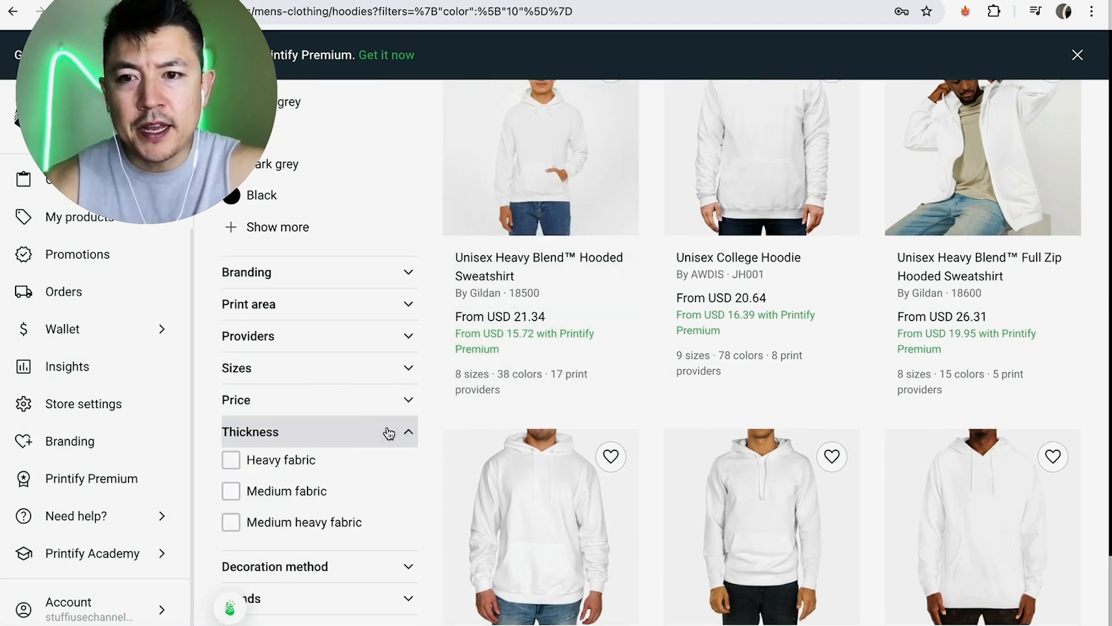
scroll(469, 409, down, 1)
click(233, 438)
scroll(569, 380, down, 6)
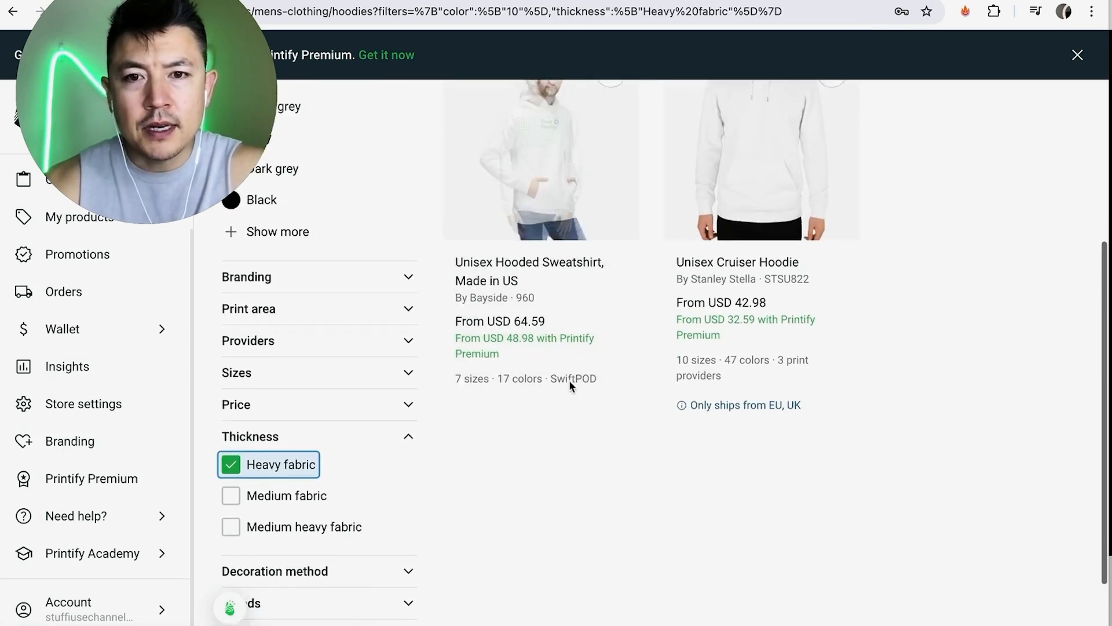
scroll(570, 380, up, 4)
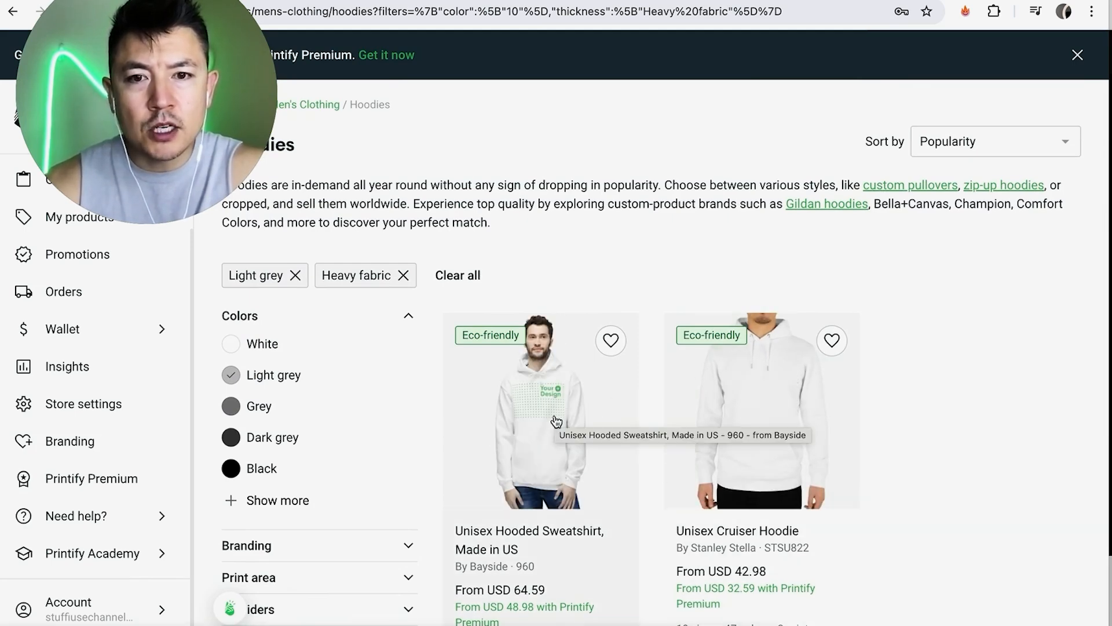
Step: Open the Unisex Hooded Sweatshirt, Made in US, by Bayside and start designing it with the SwiftPOD provider
click(533, 412)
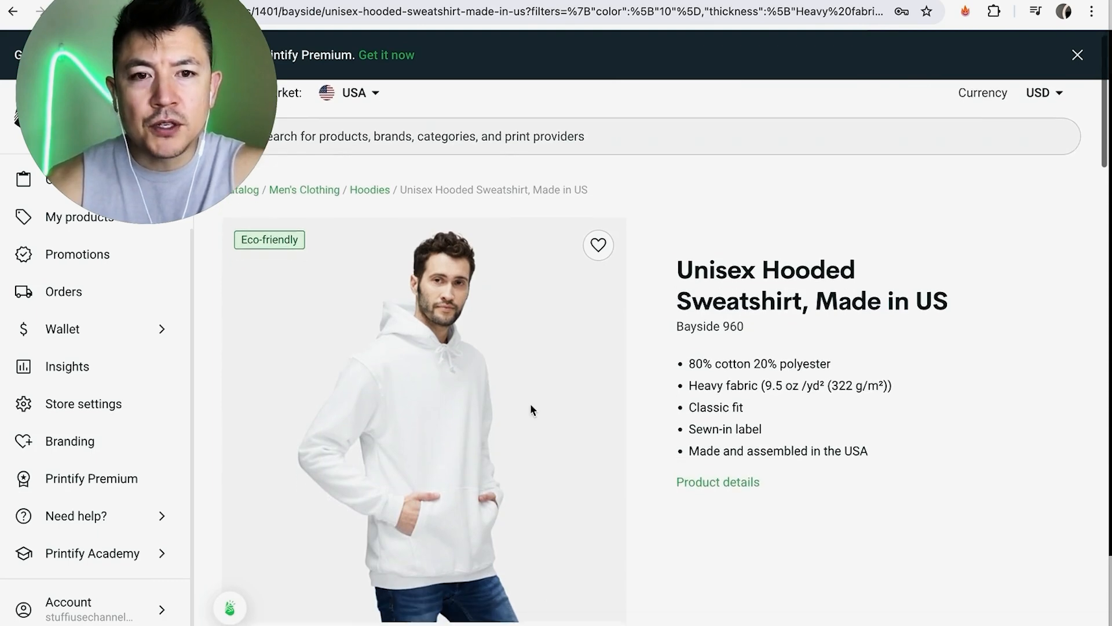
scroll(530, 403, down, 7)
scroll(532, 410, down, 2)
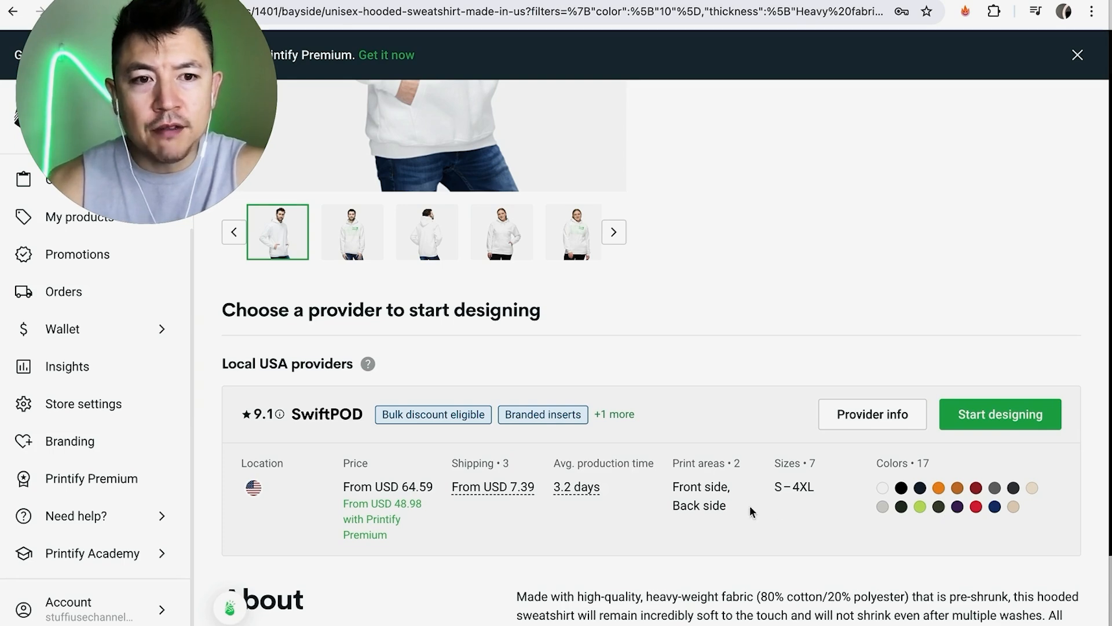
click(997, 423)
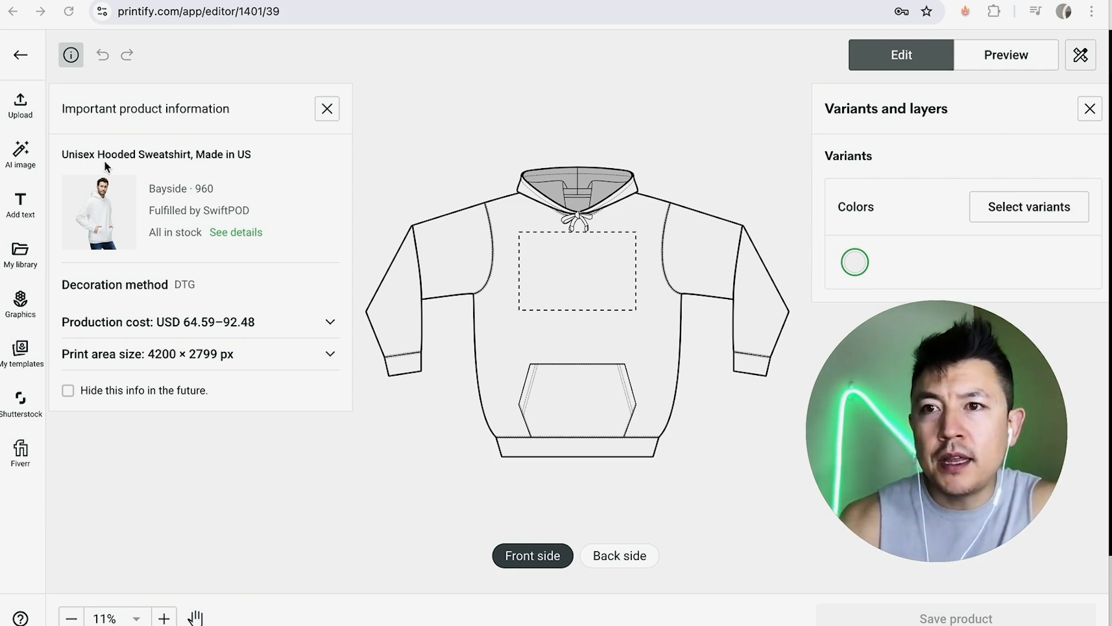
Step: Open the AI image generator, keep the style None and enter the prompt "RUNNING CAT CARTOON"
click(20, 152)
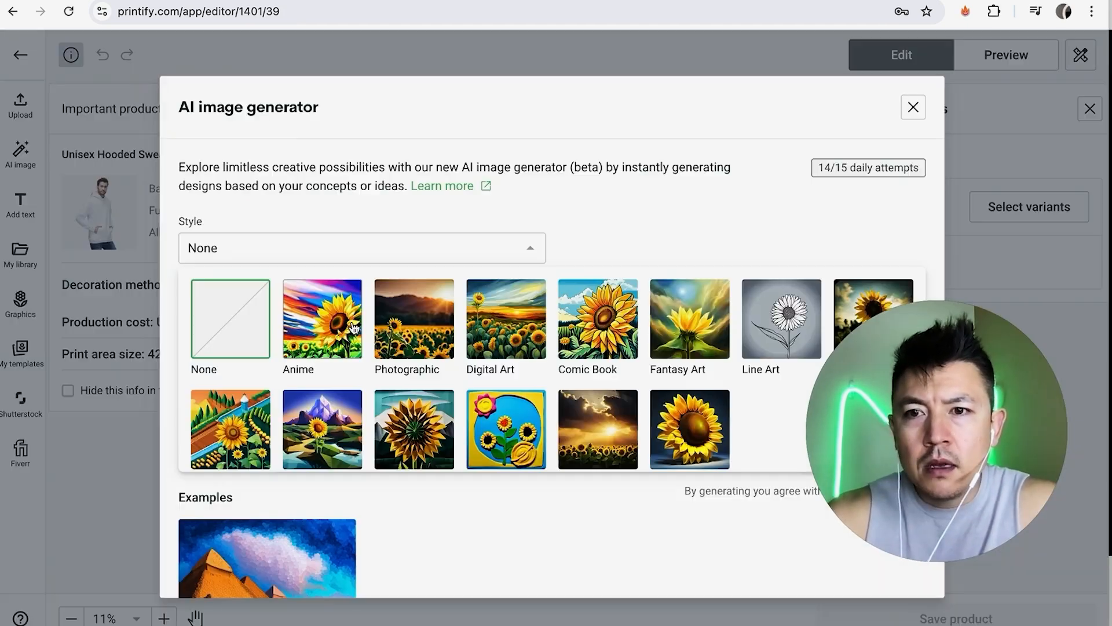
scroll(354, 352, down, 1)
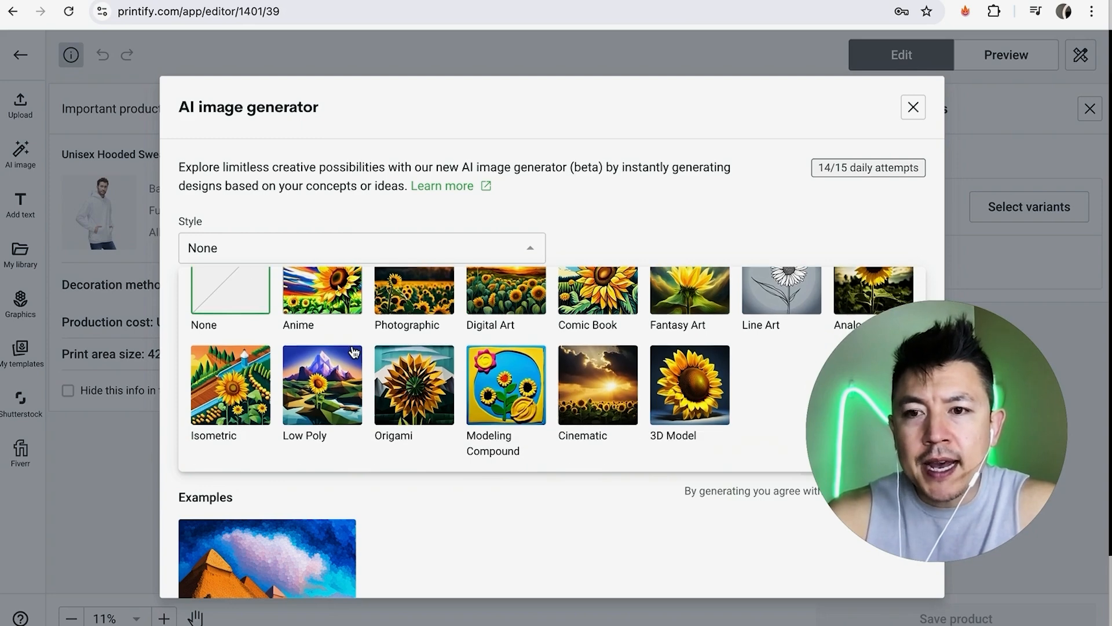
scroll(354, 351, up, 1)
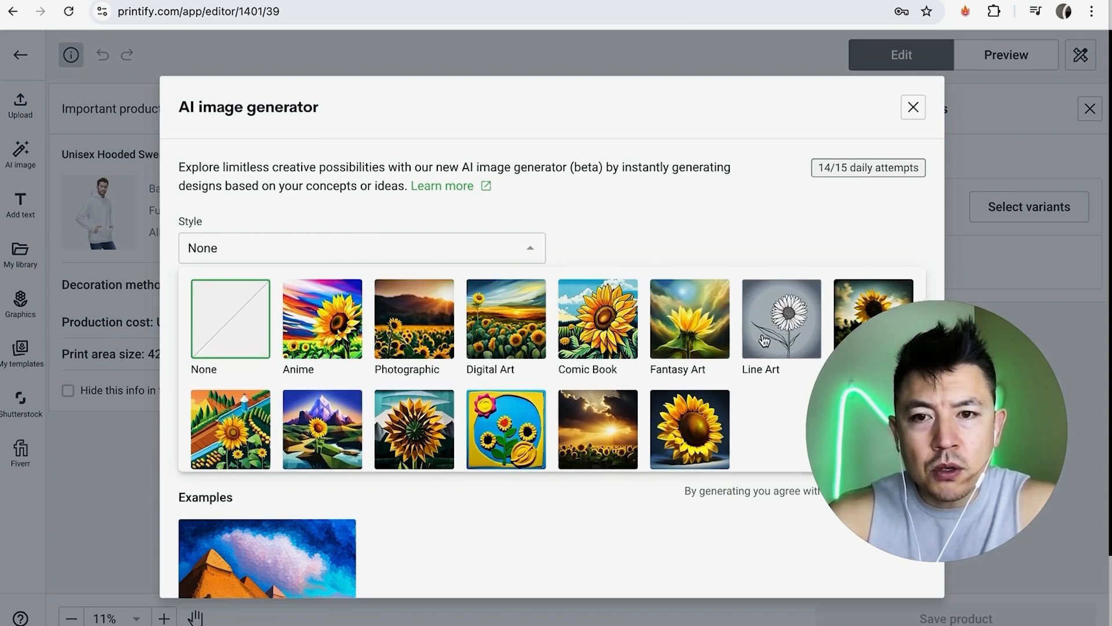
click(619, 219)
click(268, 318)
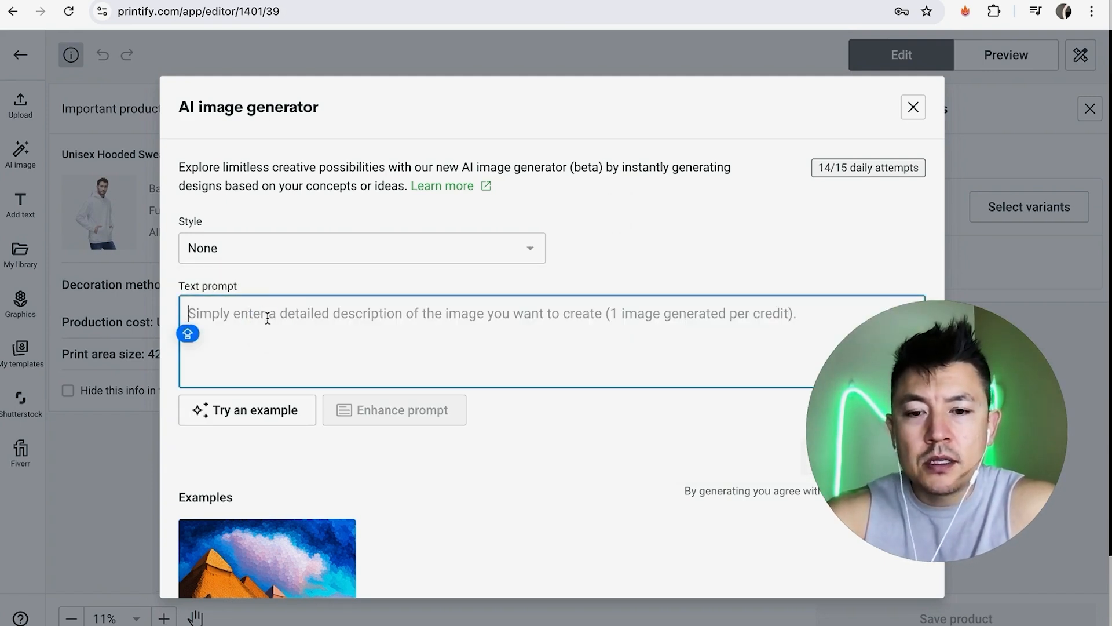
text(RUNNING CAT CARTOON)
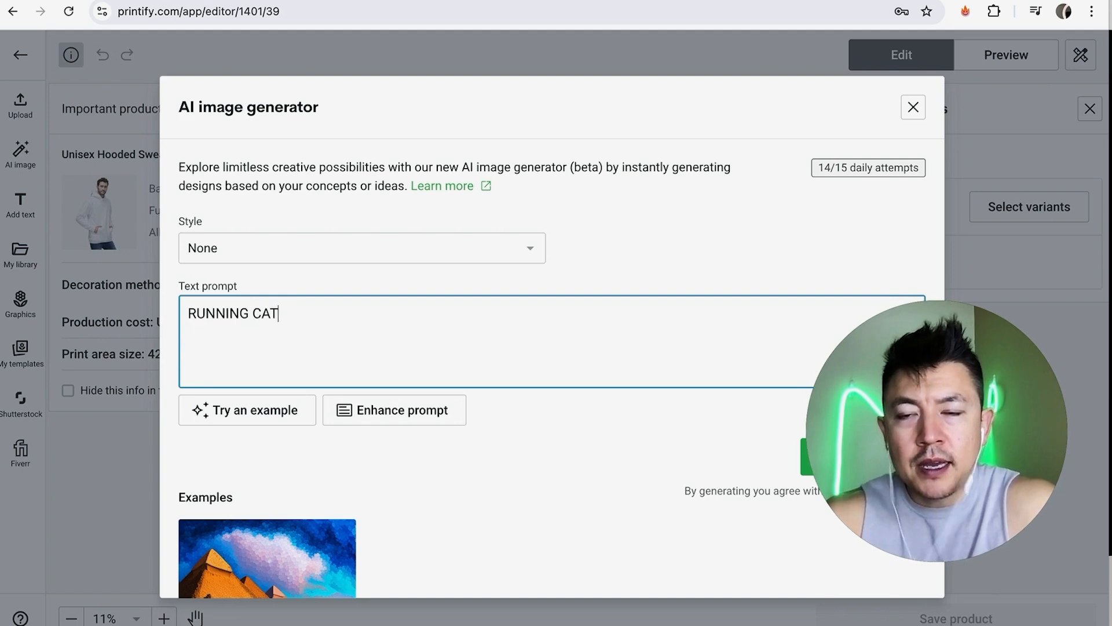
click(628, 239)
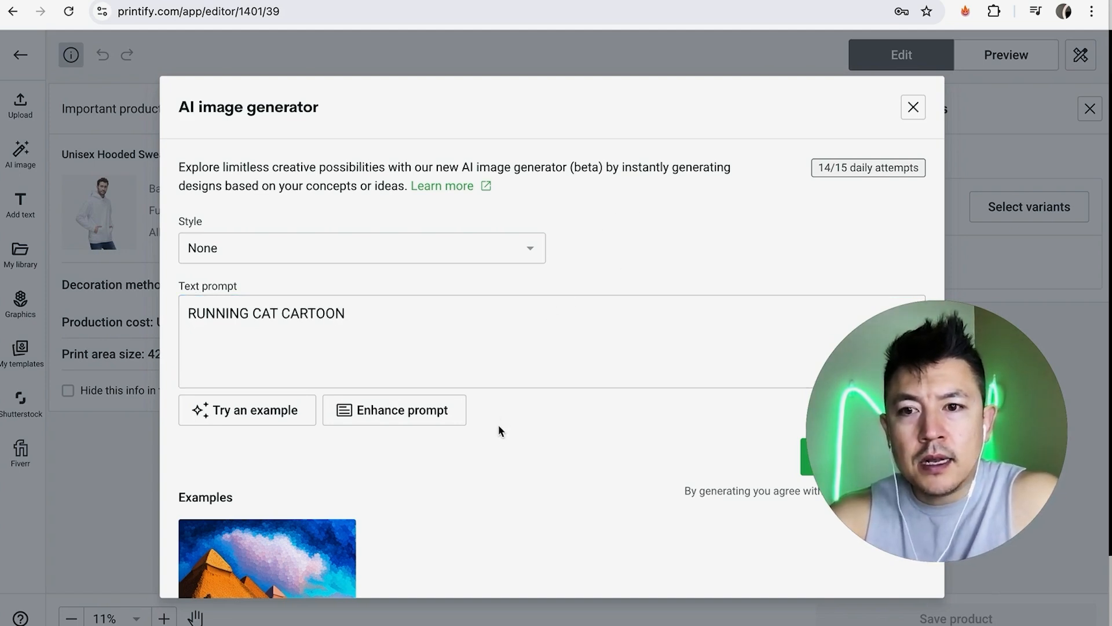
Step: Generate an AI image from the entered text prompt
scroll(499, 429, down, 5)
scroll(811, 290, up, 1)
click(886, 229)
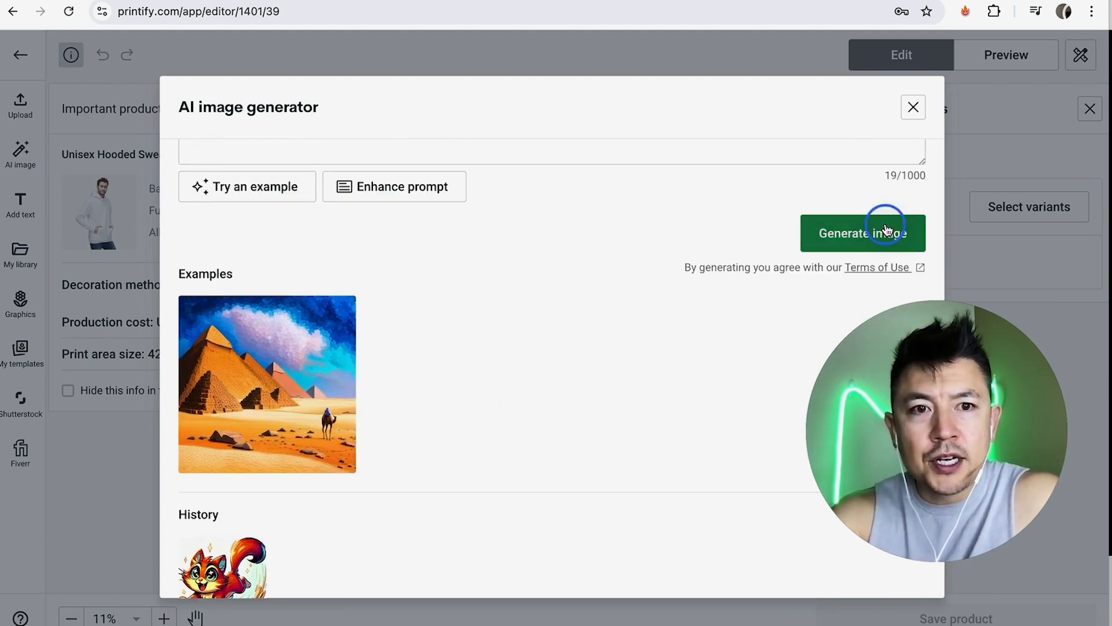
Step: Choose the red cartoon cat from the generator's history and place it on the hoodie's front side
scroll(482, 291, down, 1)
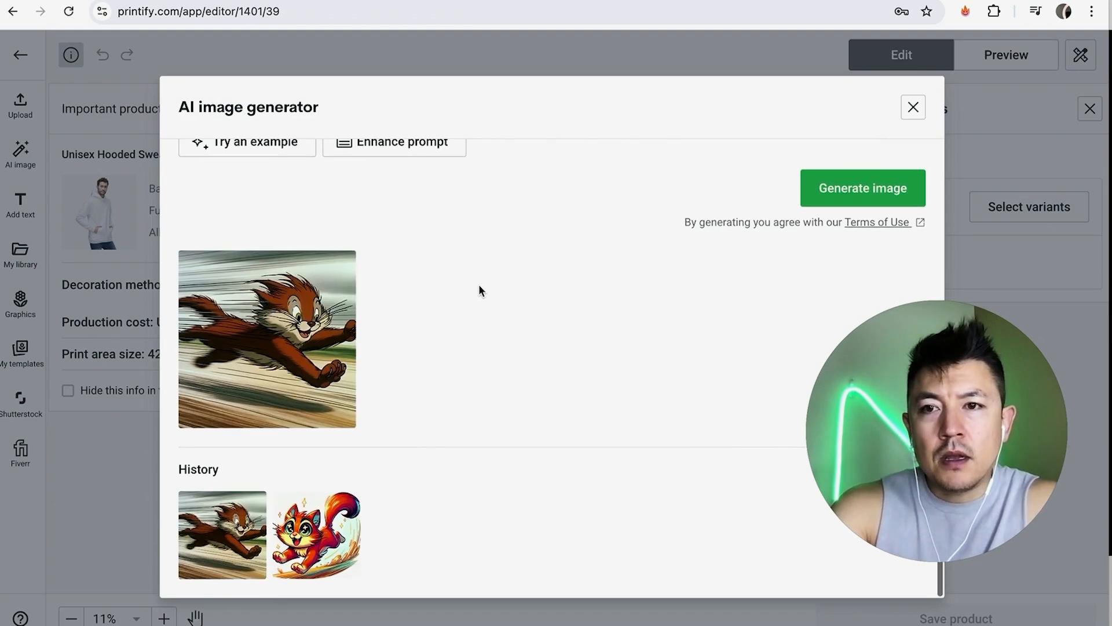
scroll(478, 289, up, 1)
scroll(479, 290, down, 1)
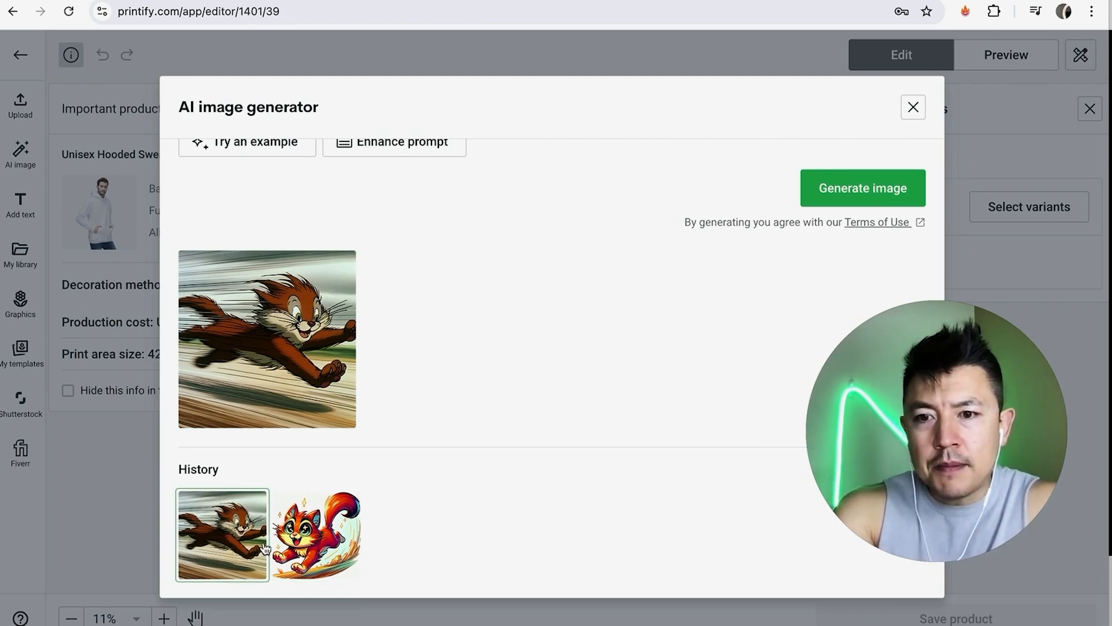
click(313, 528)
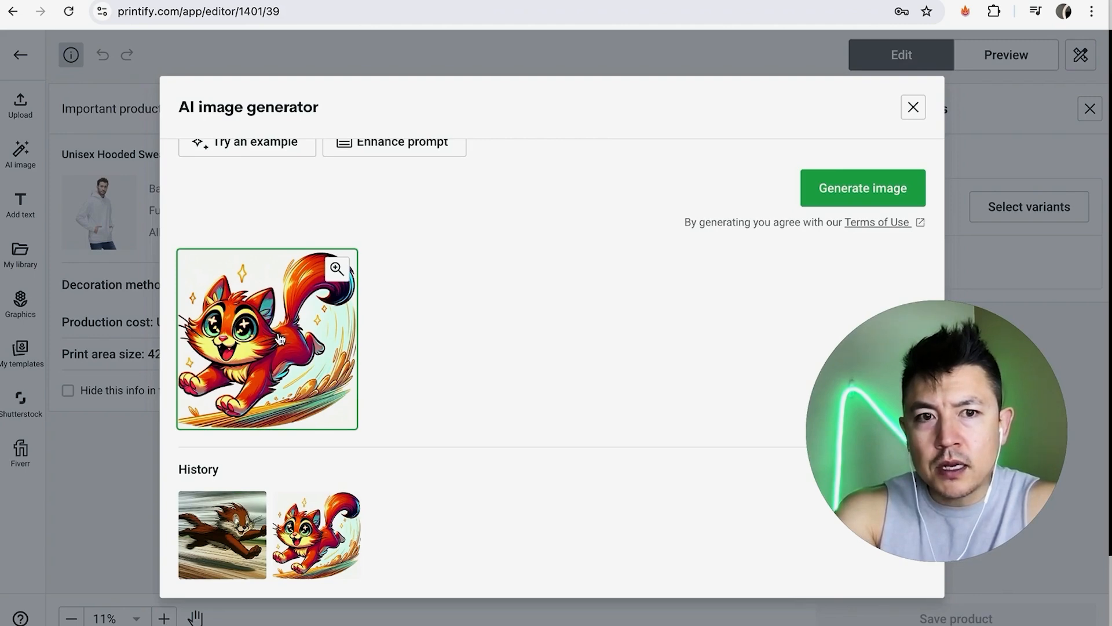
click(277, 334)
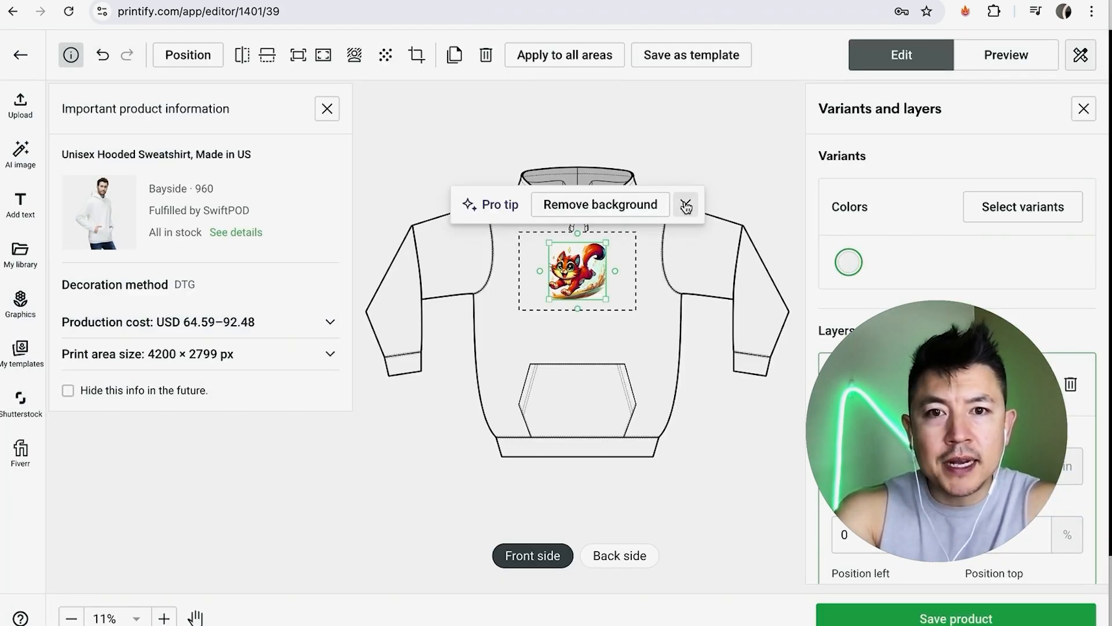
Step: Enlarge the cat image to fill the print area's height and rotate it about 25 degrees counterclockwise
click(642, 281)
click(599, 285)
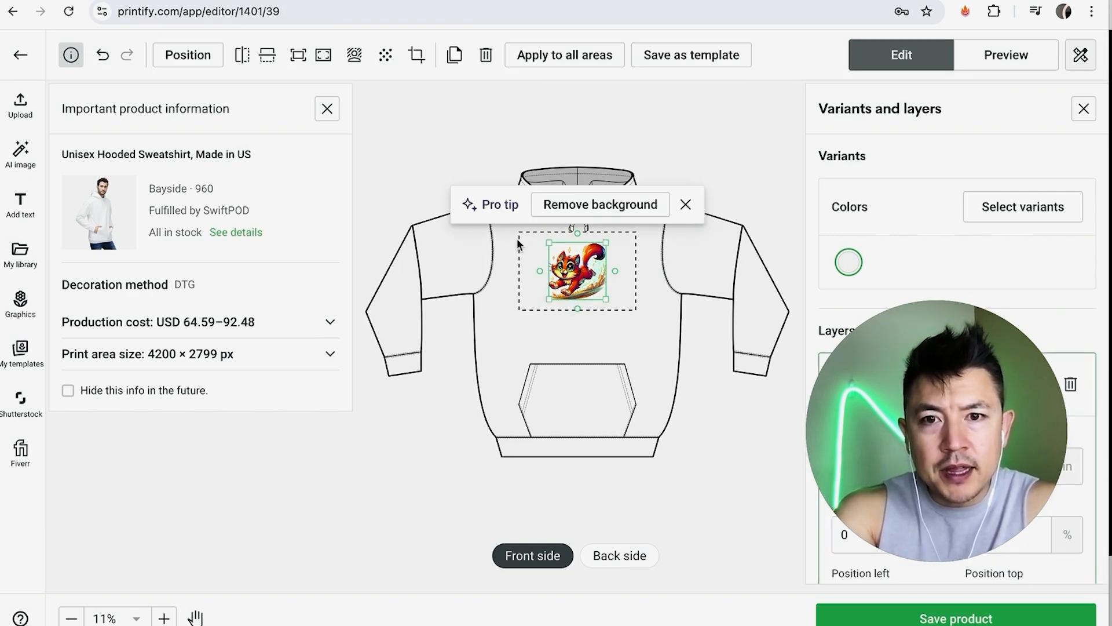
drag(548, 300, 616, 311)
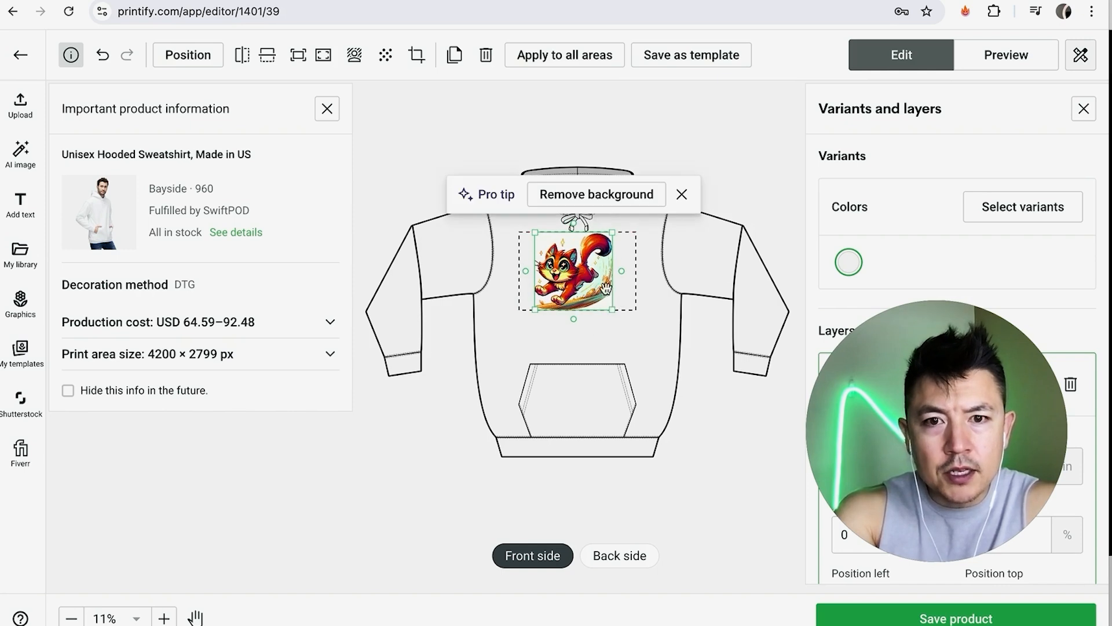
drag(620, 273, 626, 242)
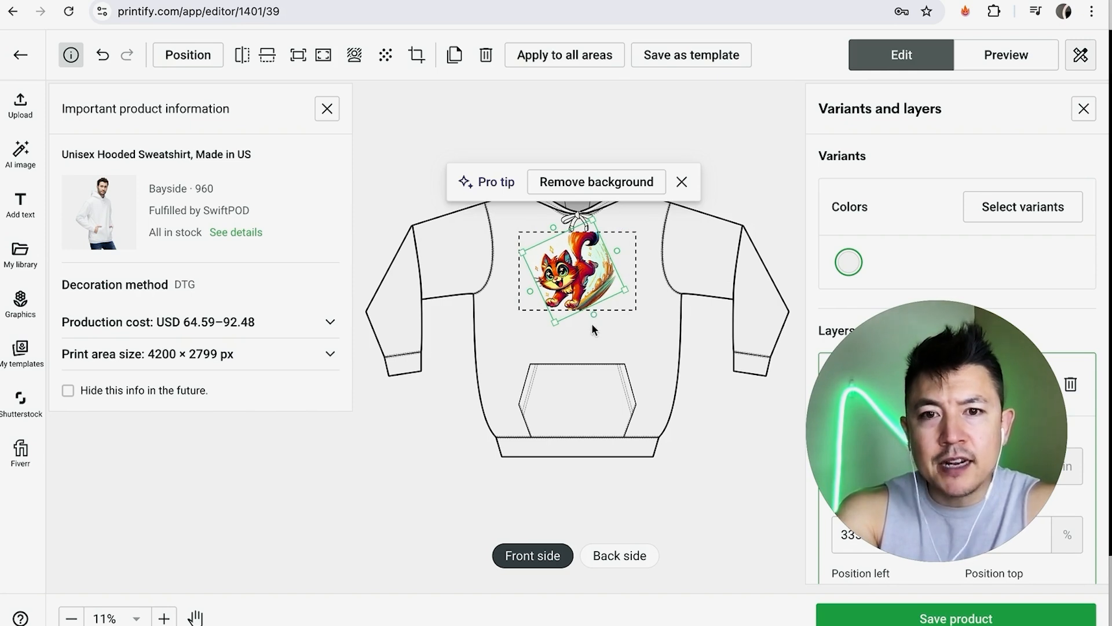
Step: Add a text layer in the Alata font and move it to the upper-left corner of the print area
click(20, 204)
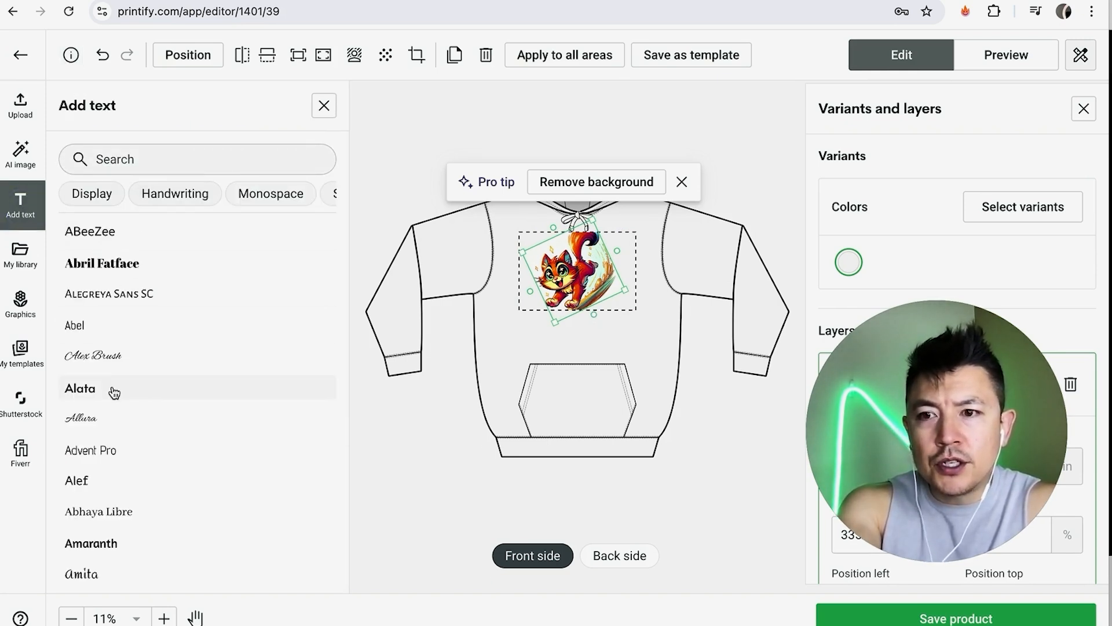
click(114, 388)
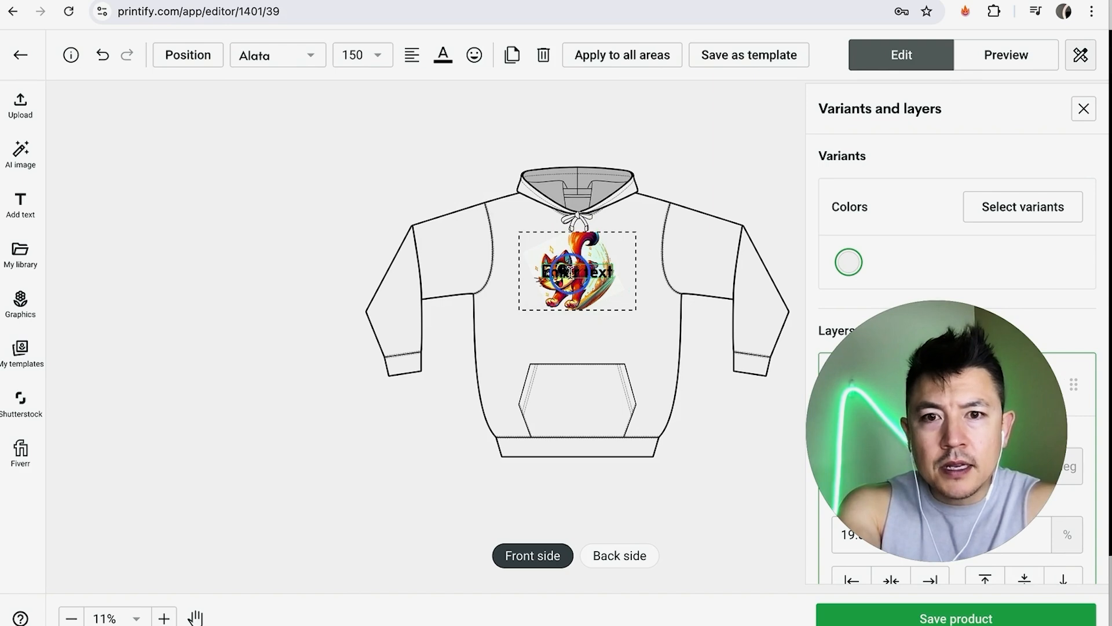
click(577, 296)
click(597, 278)
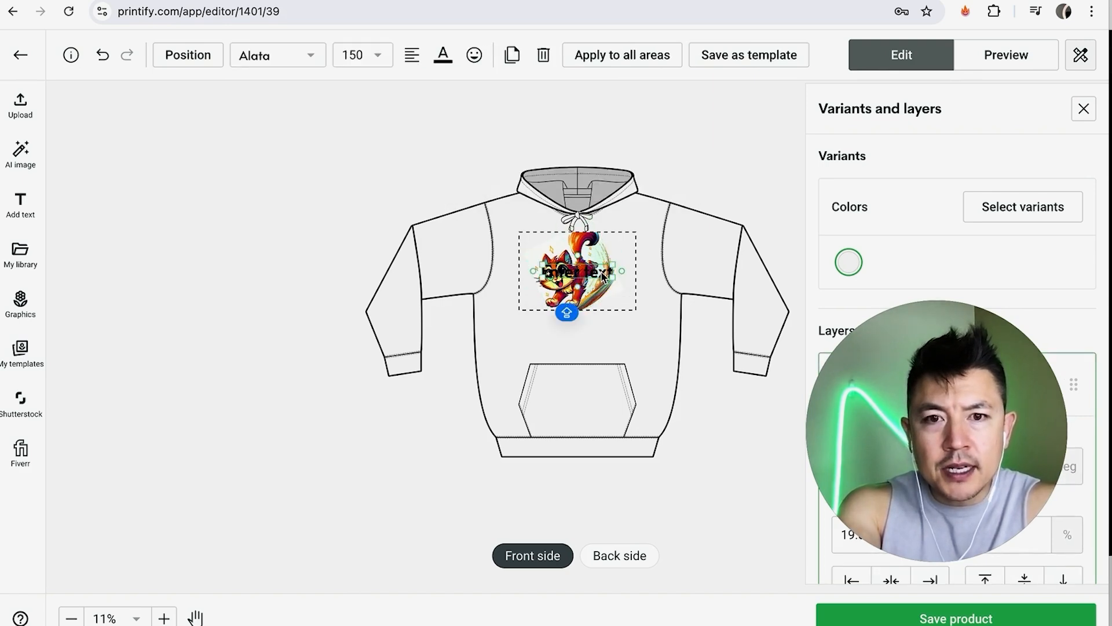
drag(595, 268, 572, 243)
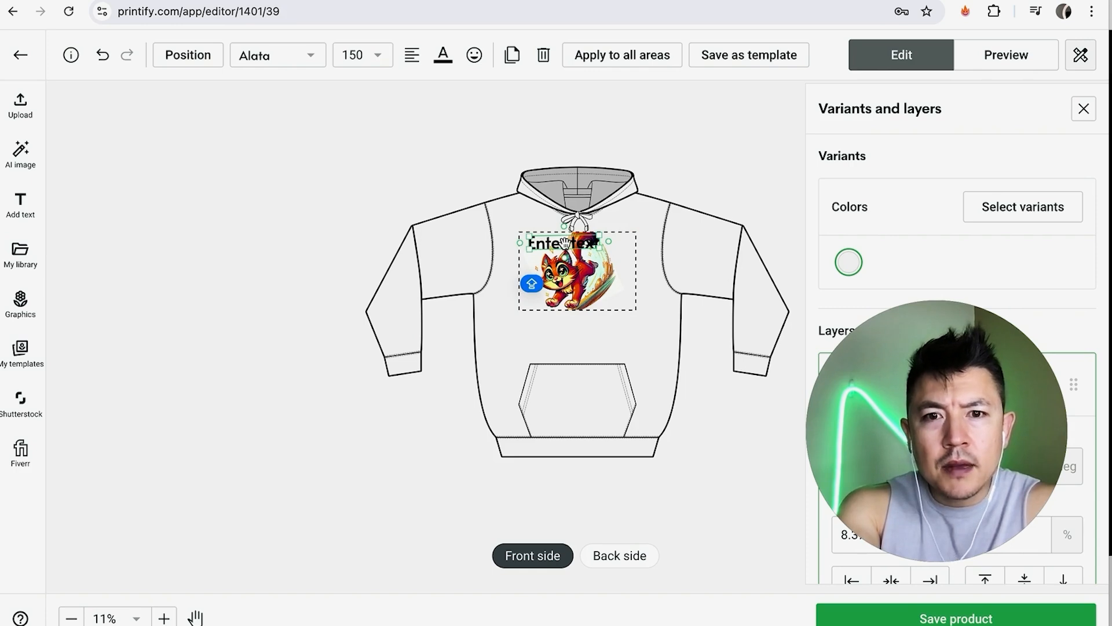
Step: Replace the placeholder text above the cat image with "CAT" and deselect the layer
double_click(565, 243)
text(CAT)
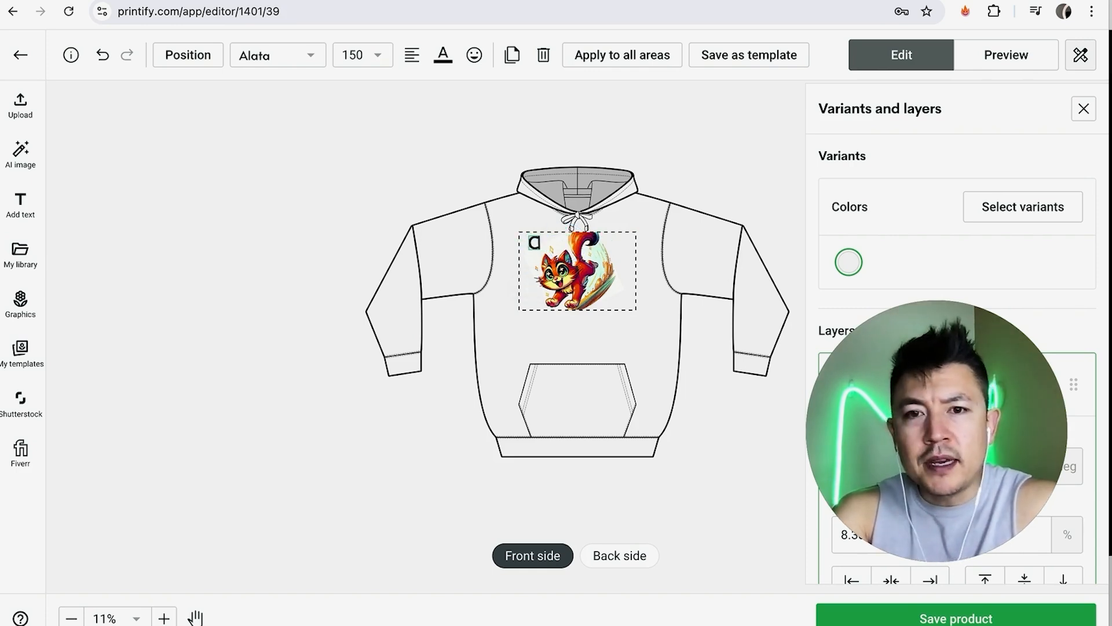
key(Escape)
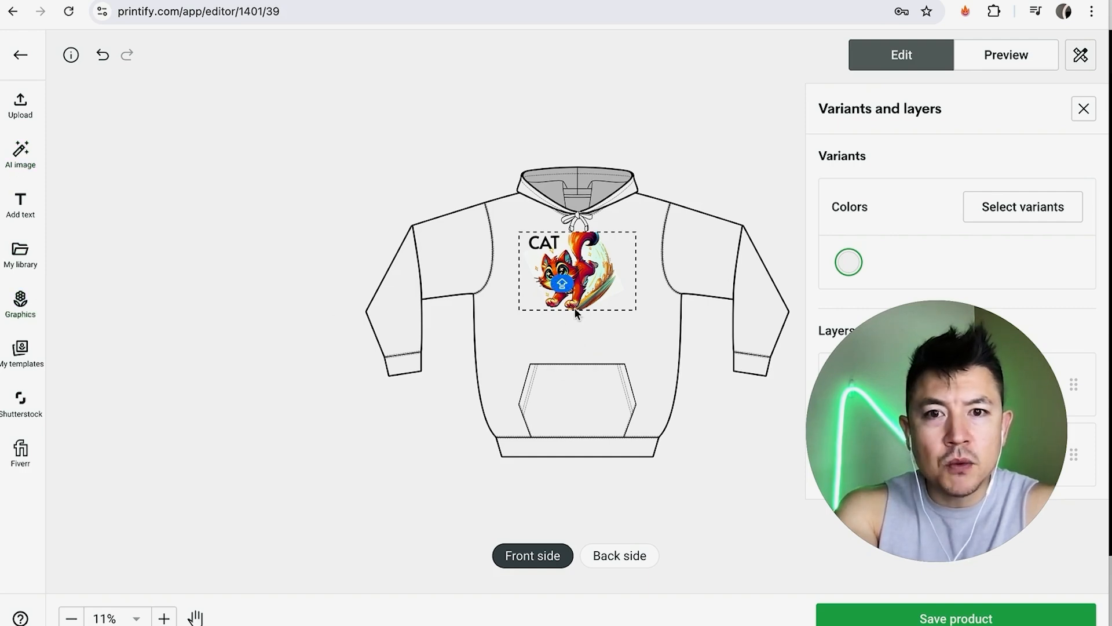
Step: Check the hoodie's back side, add the Black color in all sizes to the selected variants, and save the product
click(634, 560)
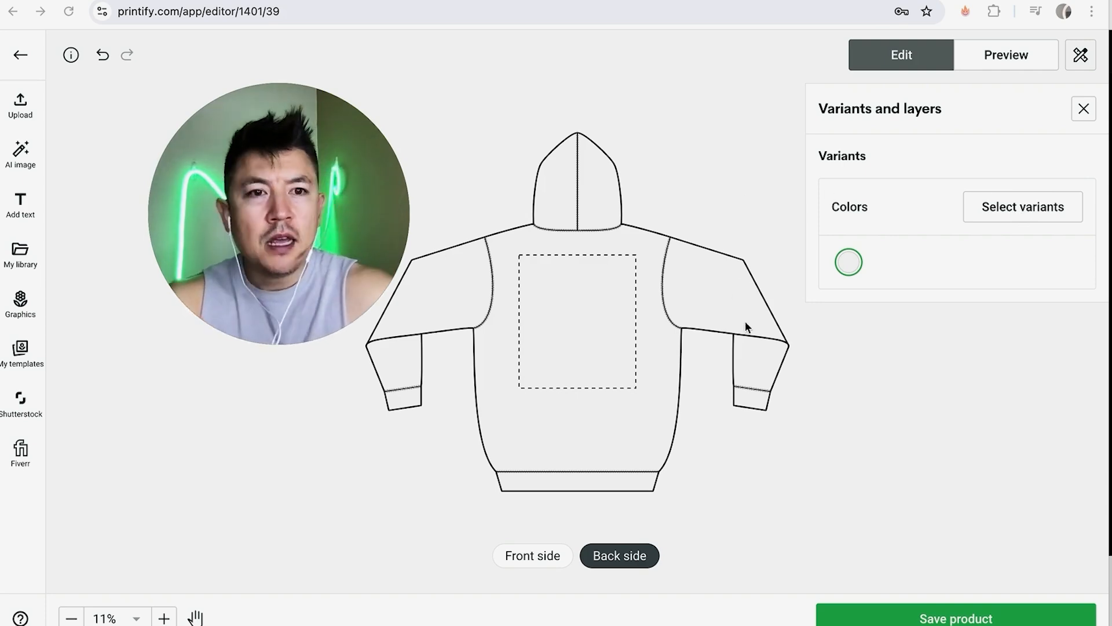
click(1012, 212)
scroll(901, 381, down, 1)
scroll(899, 381, down, 1)
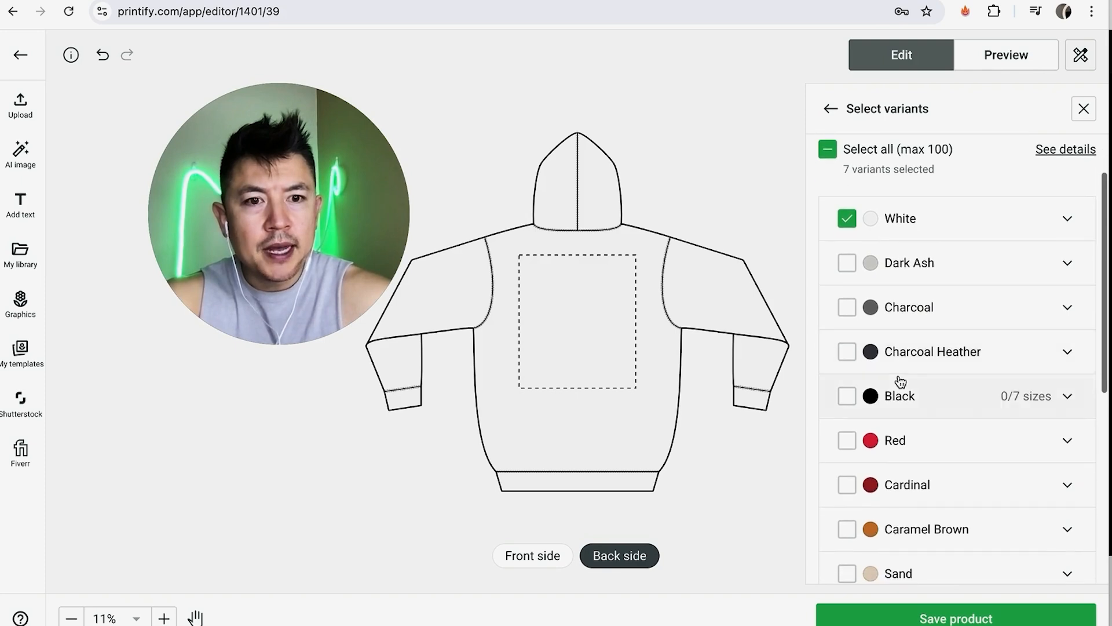
click(847, 397)
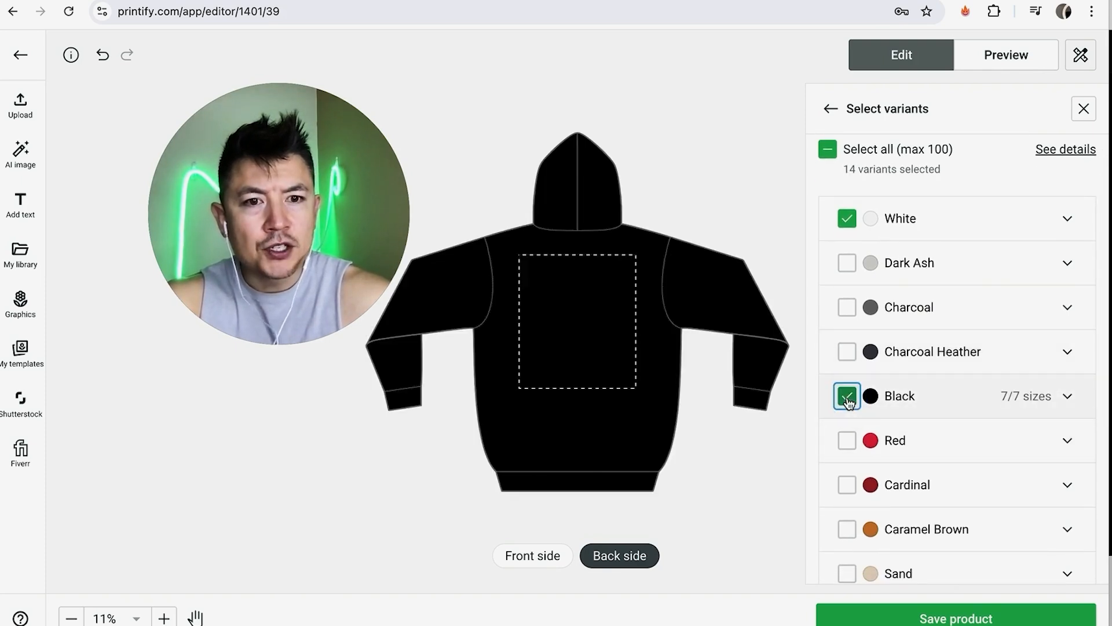
click(927, 617)
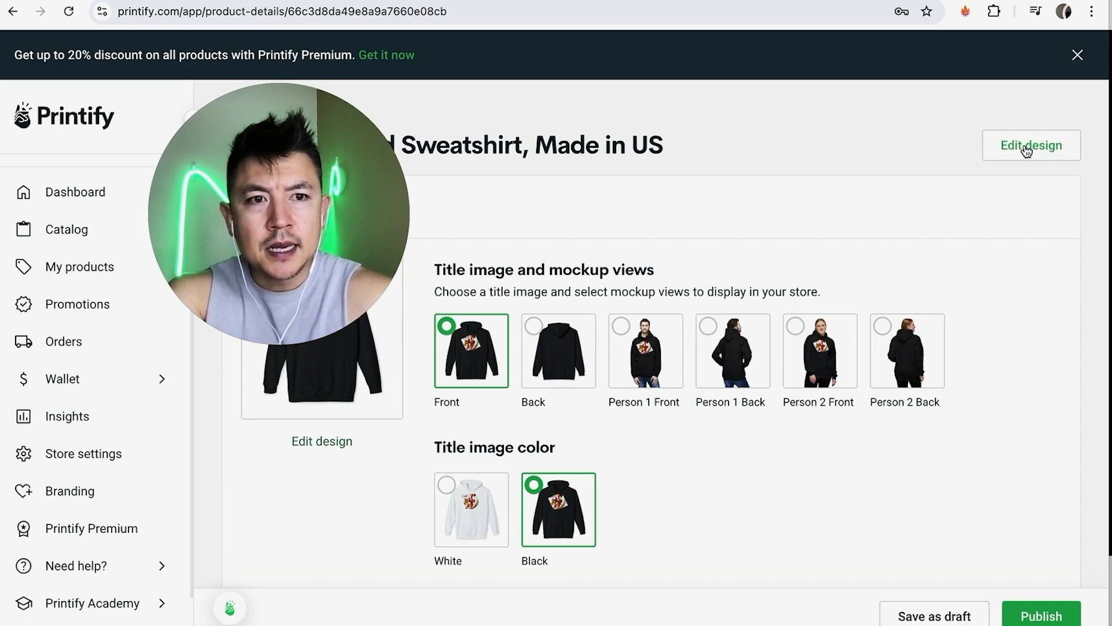
Step: Reopen the saved hoodie design for editing and compare how it looks on the White and Black variants
click(1027, 148)
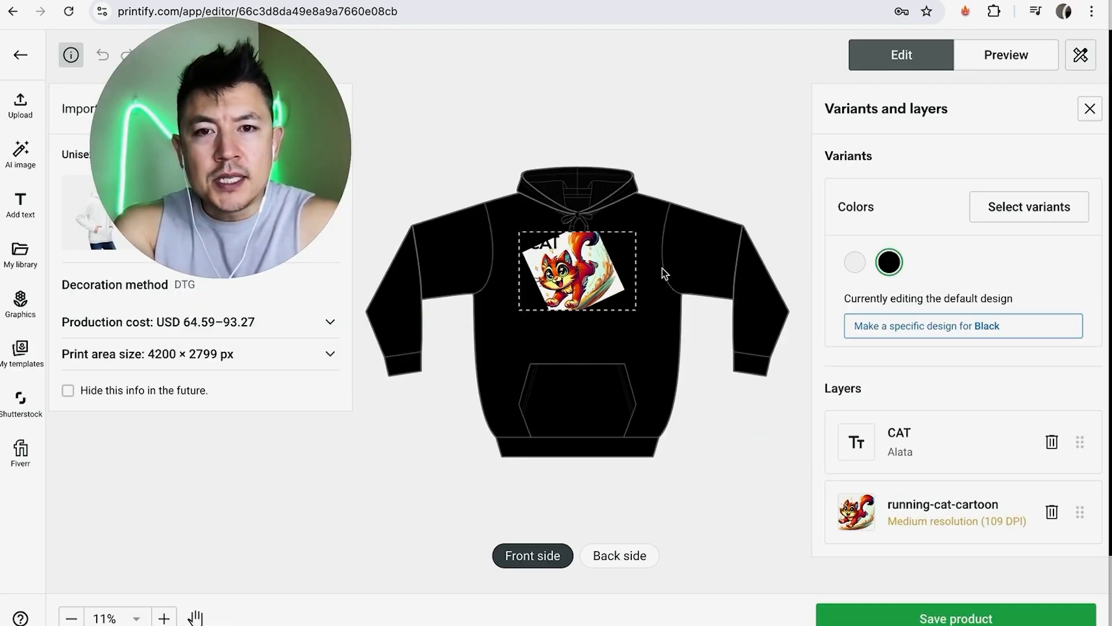
click(856, 263)
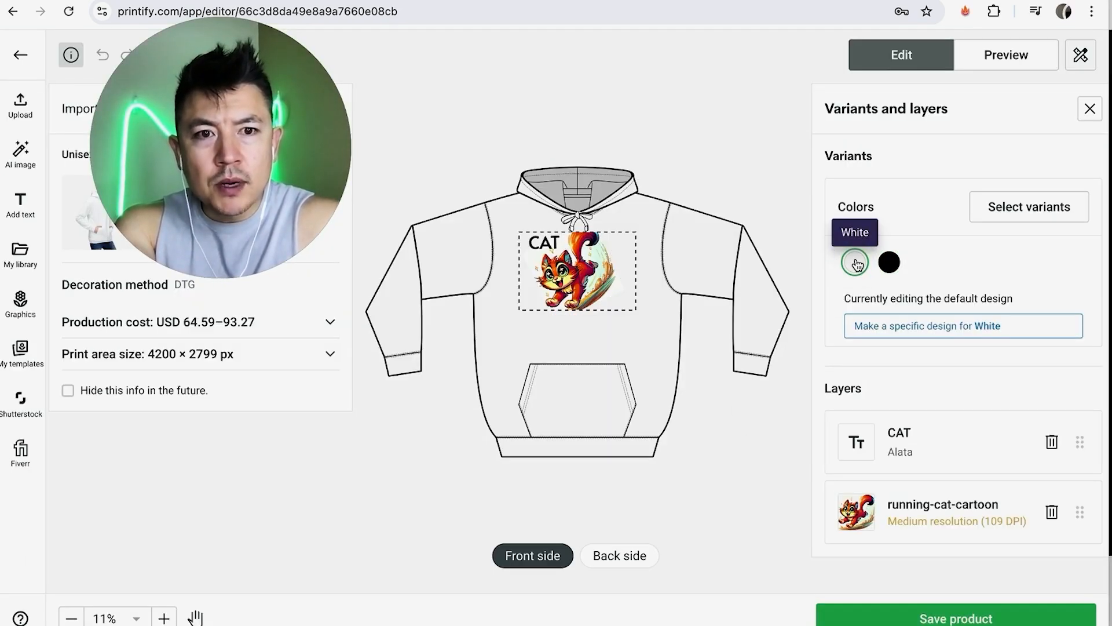
click(890, 262)
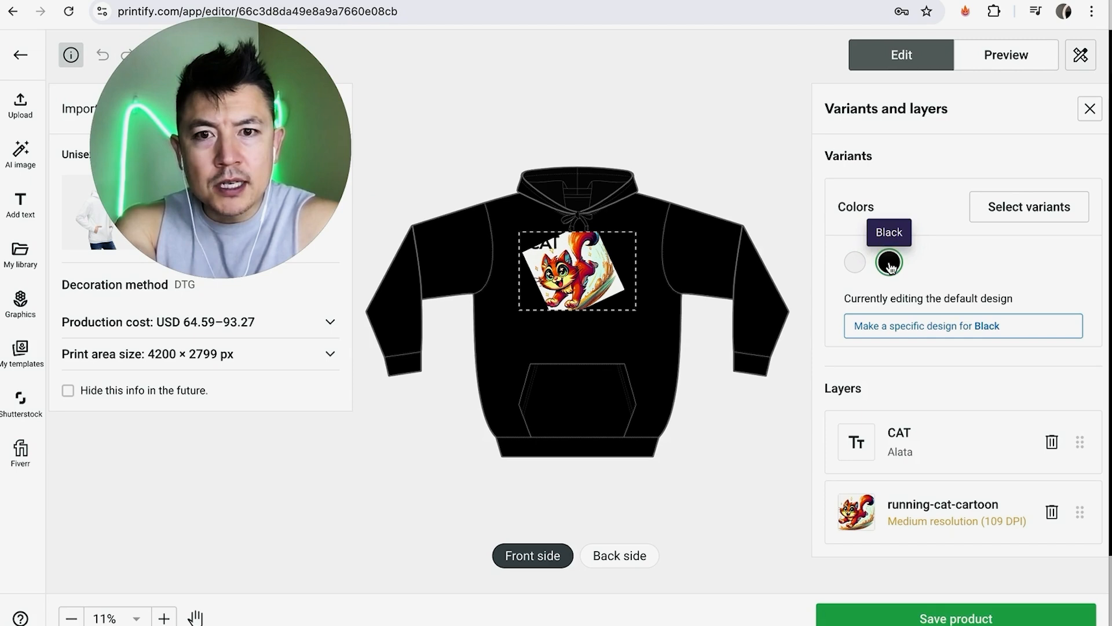
Step: Recolor the "CAT" text on the hoodie's front to golden yellow and save the product
click(552, 248)
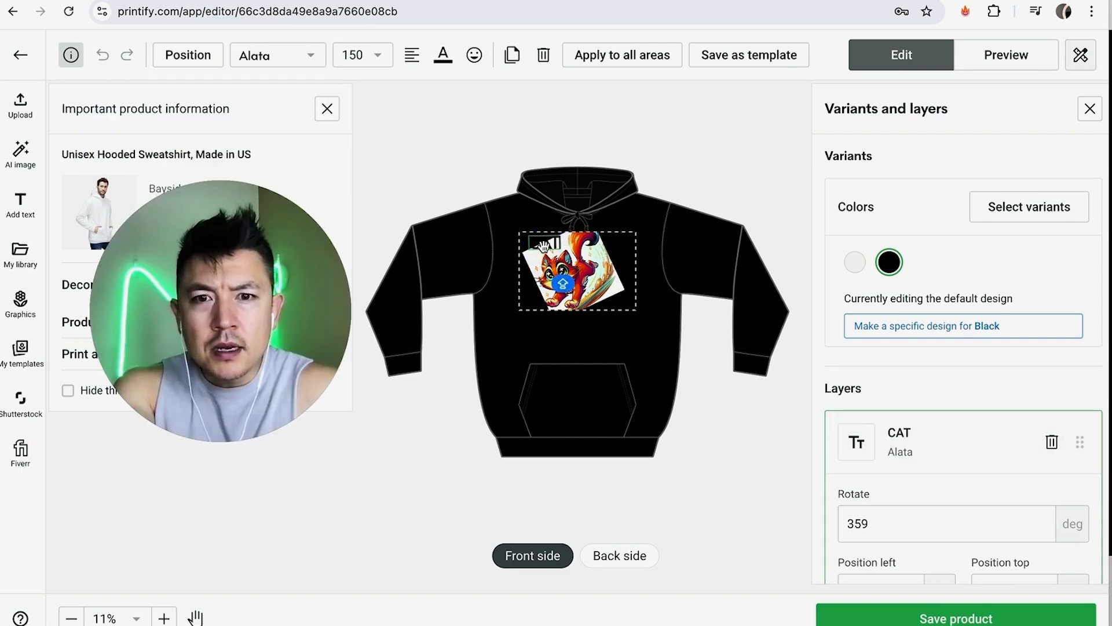
click(444, 55)
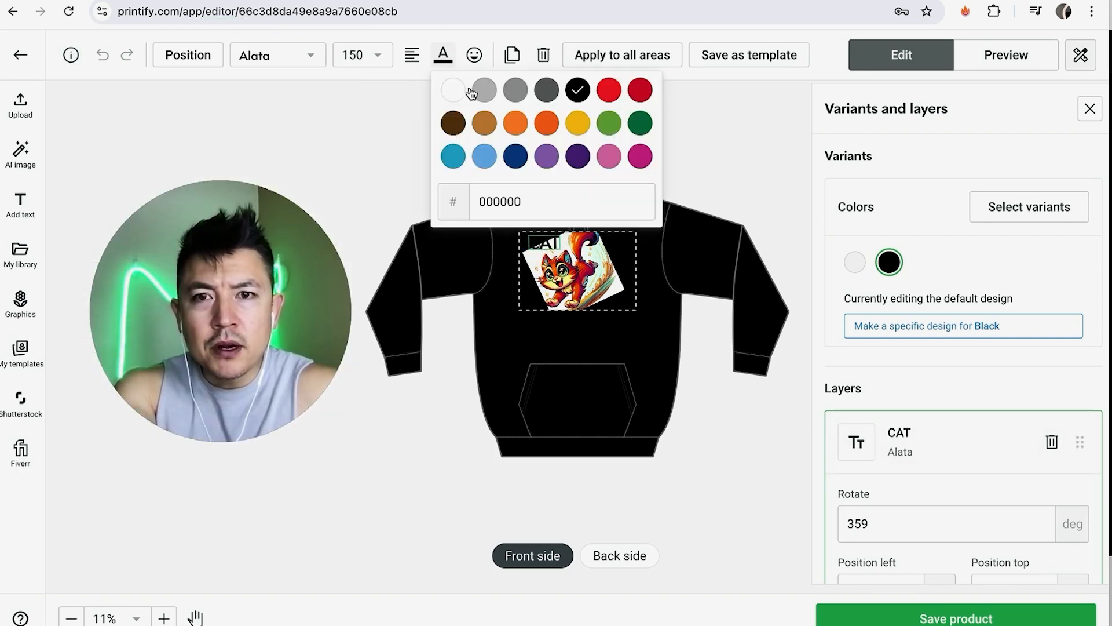
click(577, 123)
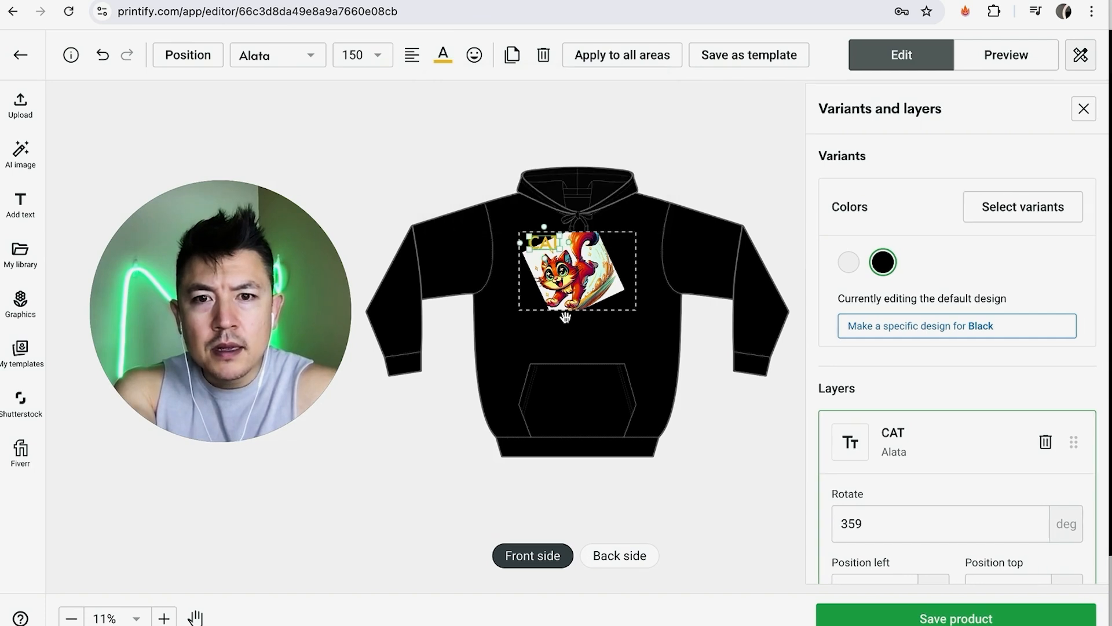
click(558, 284)
click(523, 290)
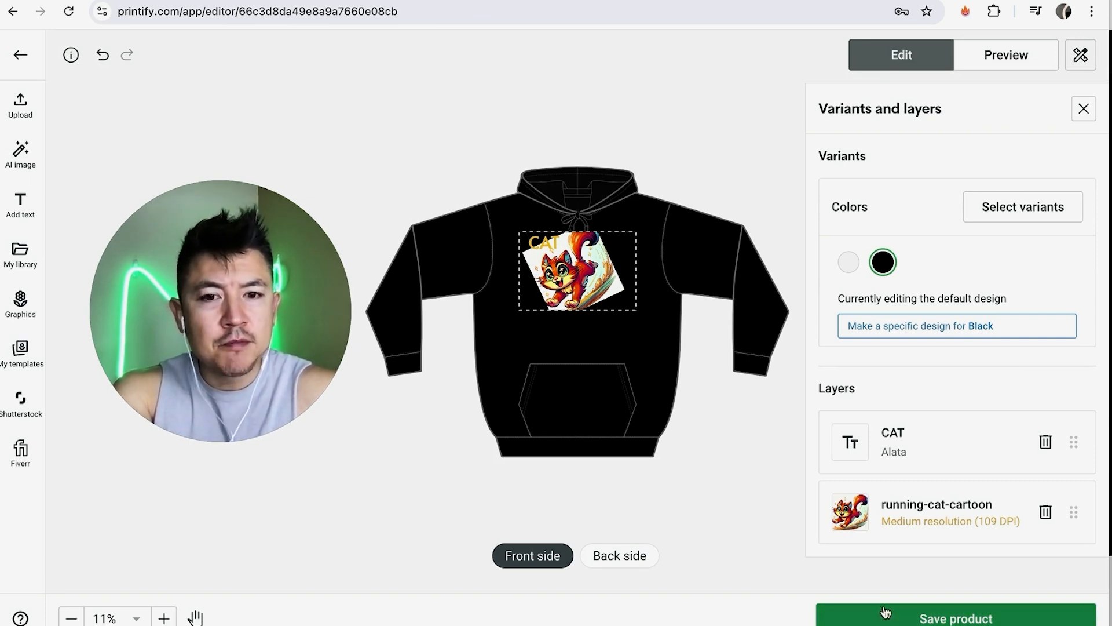
click(910, 618)
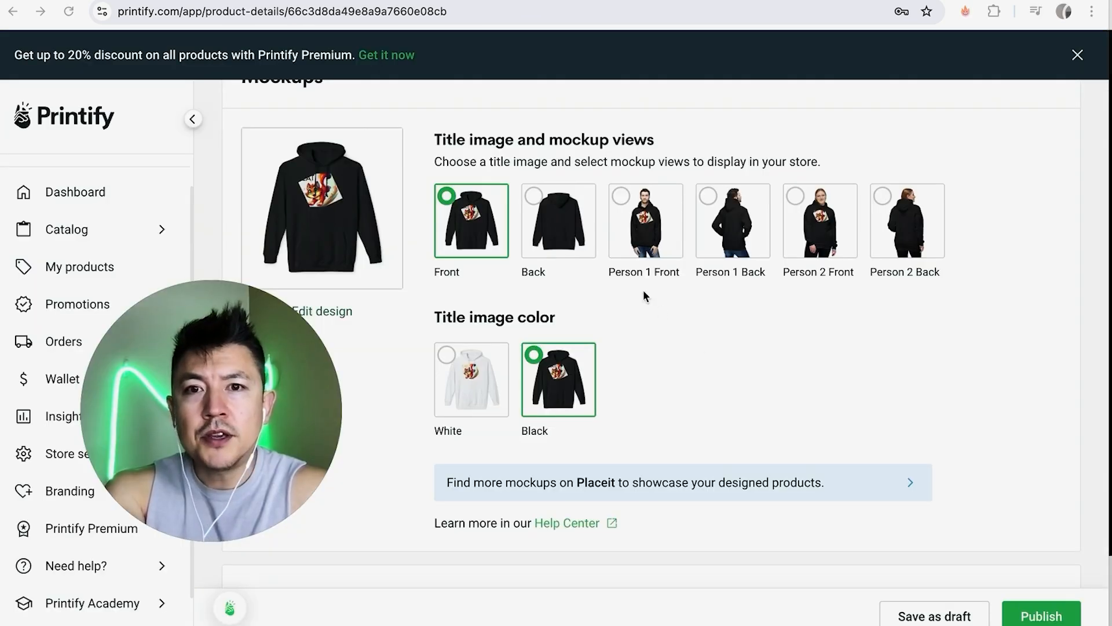
Step: Try the Person 1 Front, Person 2 Front and Person 2 Back mockups as the title image, returning to Person 1 Front
click(620, 198)
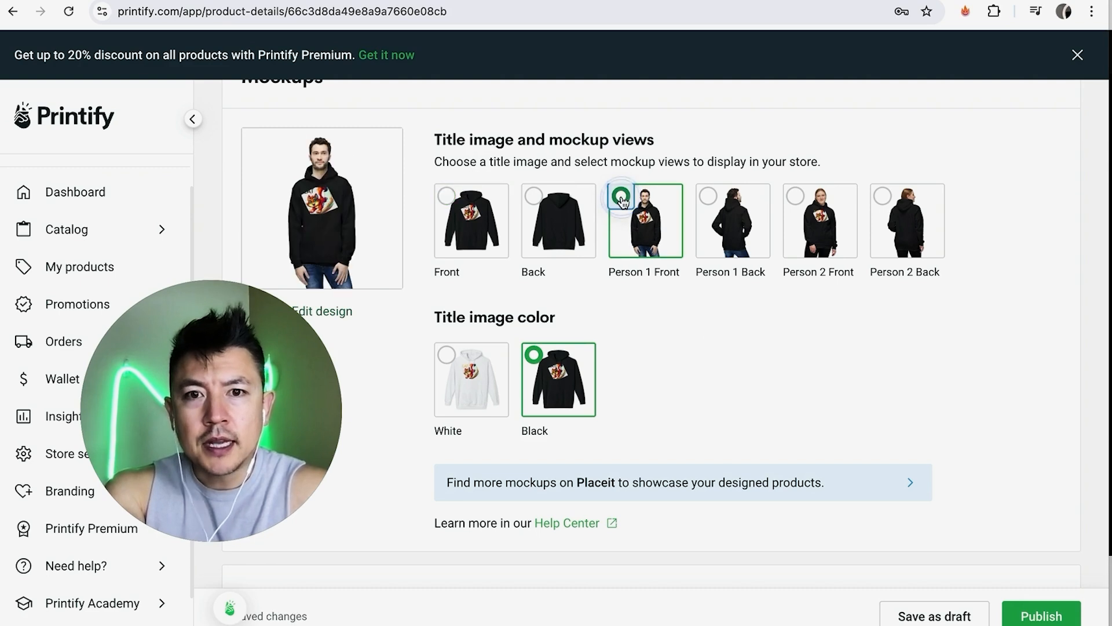
click(796, 197)
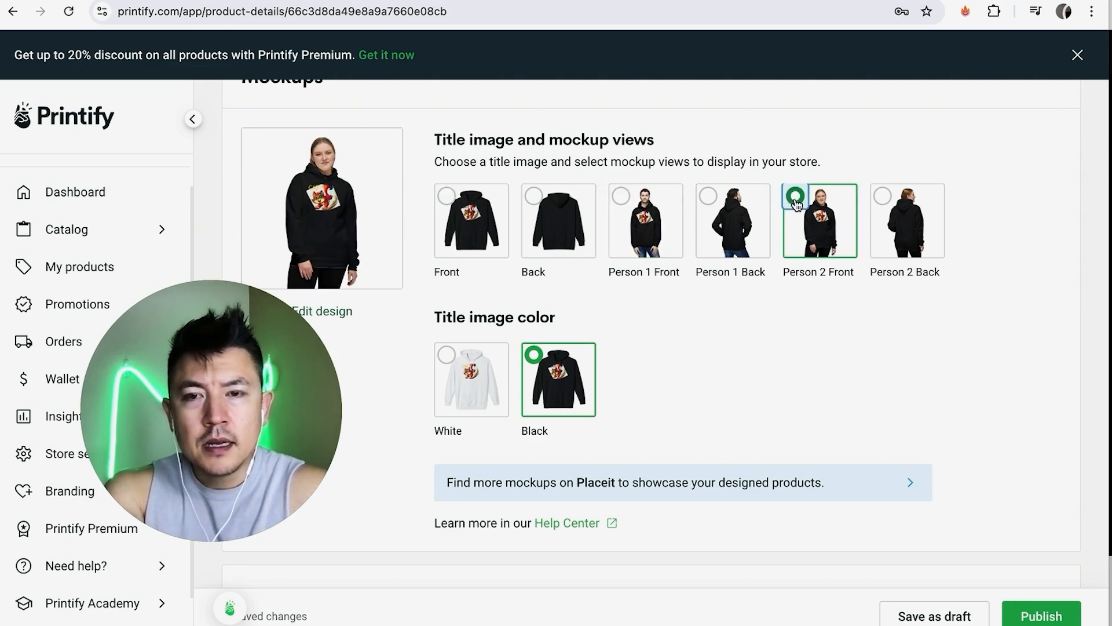
click(883, 197)
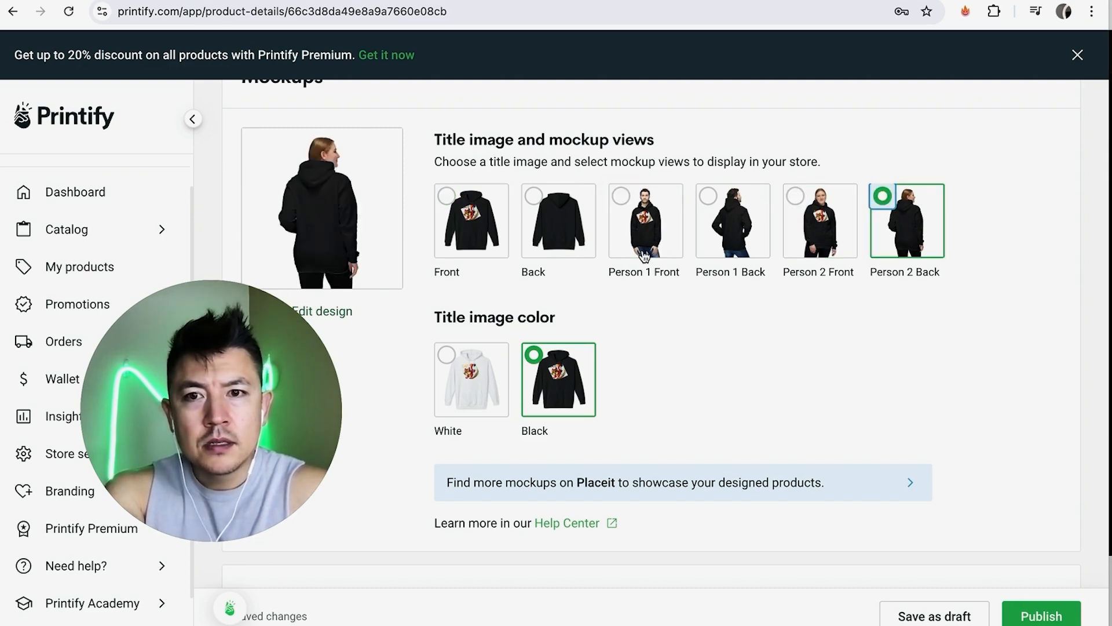
click(620, 197)
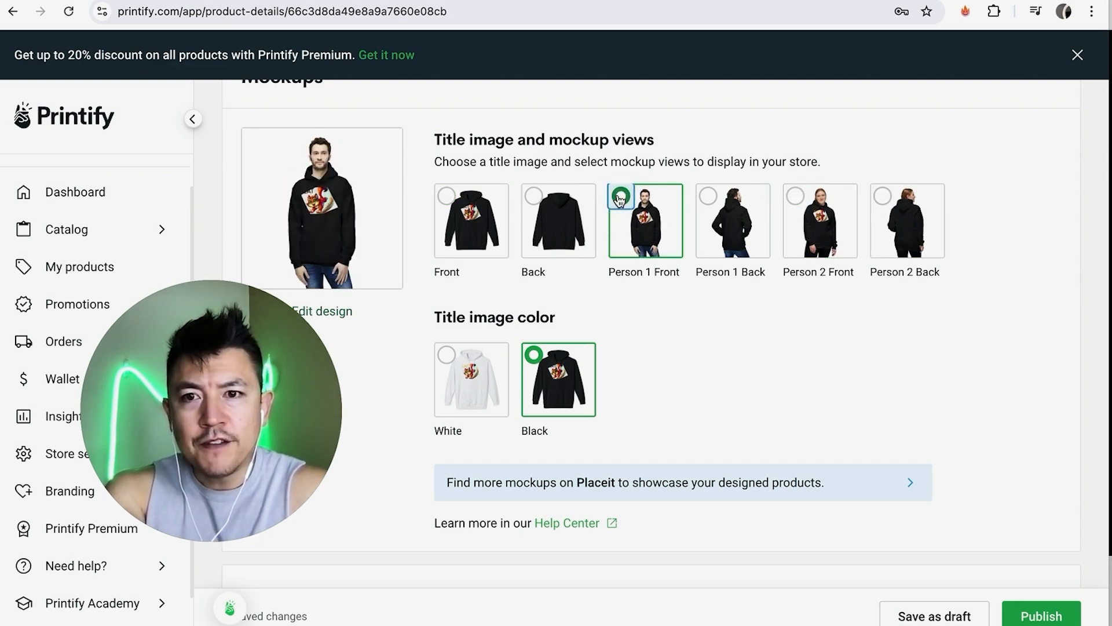
Step: Compare the White and Black title image colors and choose White
click(454, 364)
click(534, 356)
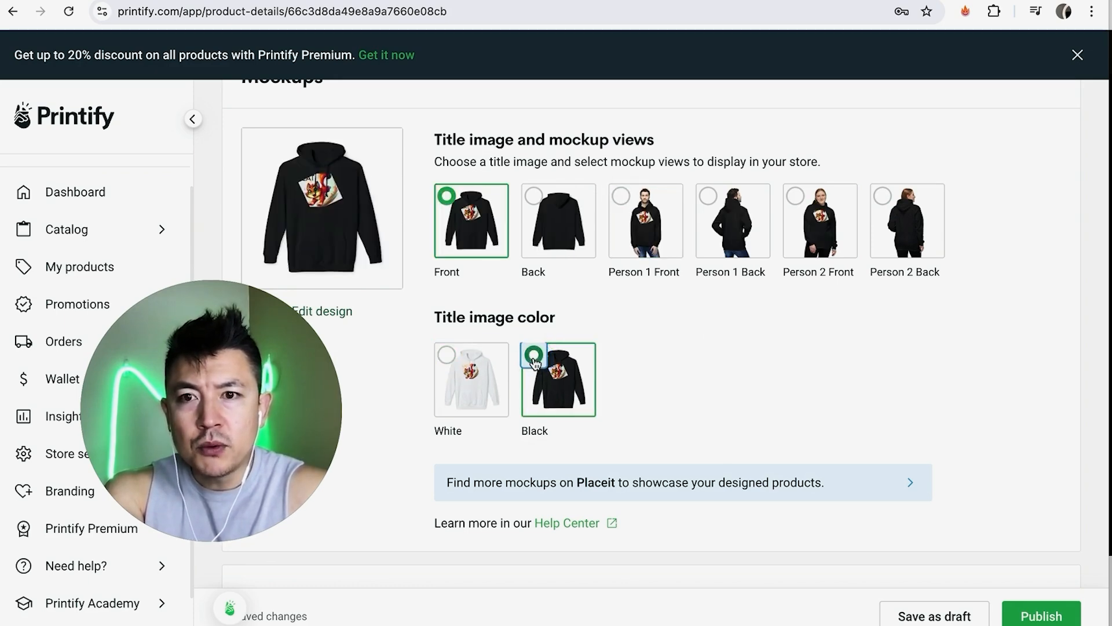
click(454, 362)
Step: Replace the product title in the listing details with "MAKE MONEY ANTHONY NEW SWEATER"
scroll(677, 371, down, 8)
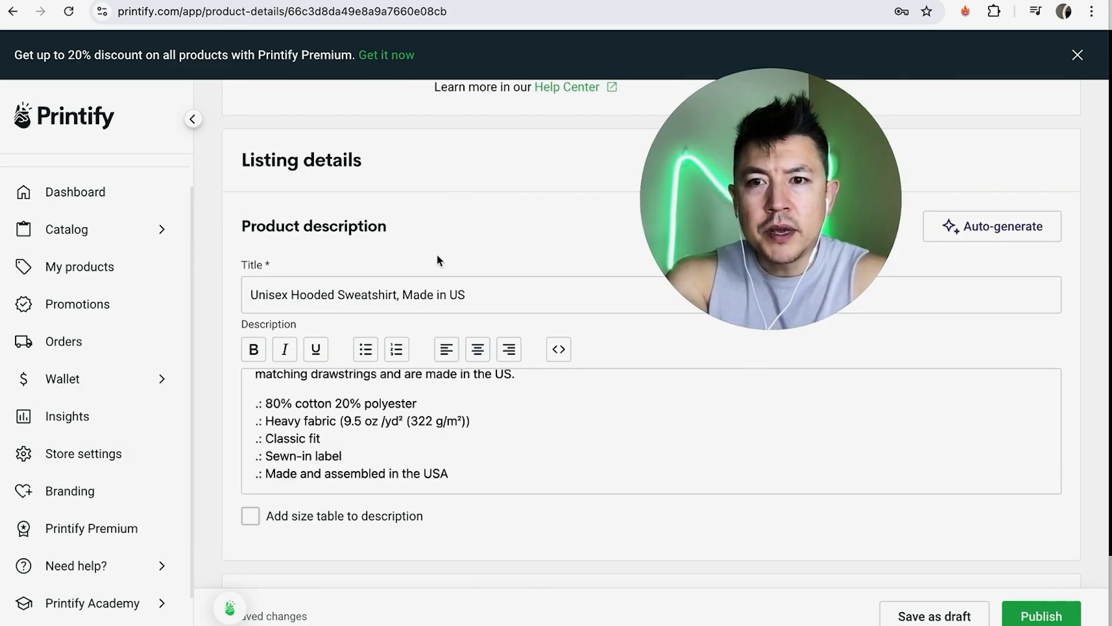
triple_click(487, 290)
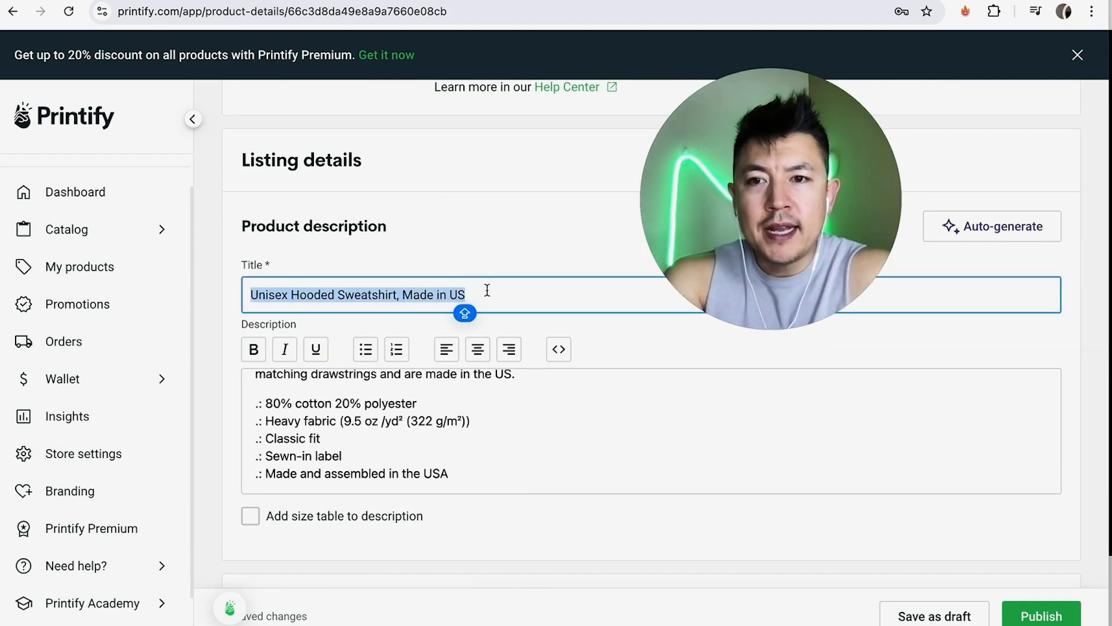
text(MAKE MONEY ANTHONY NEW SWEATER)
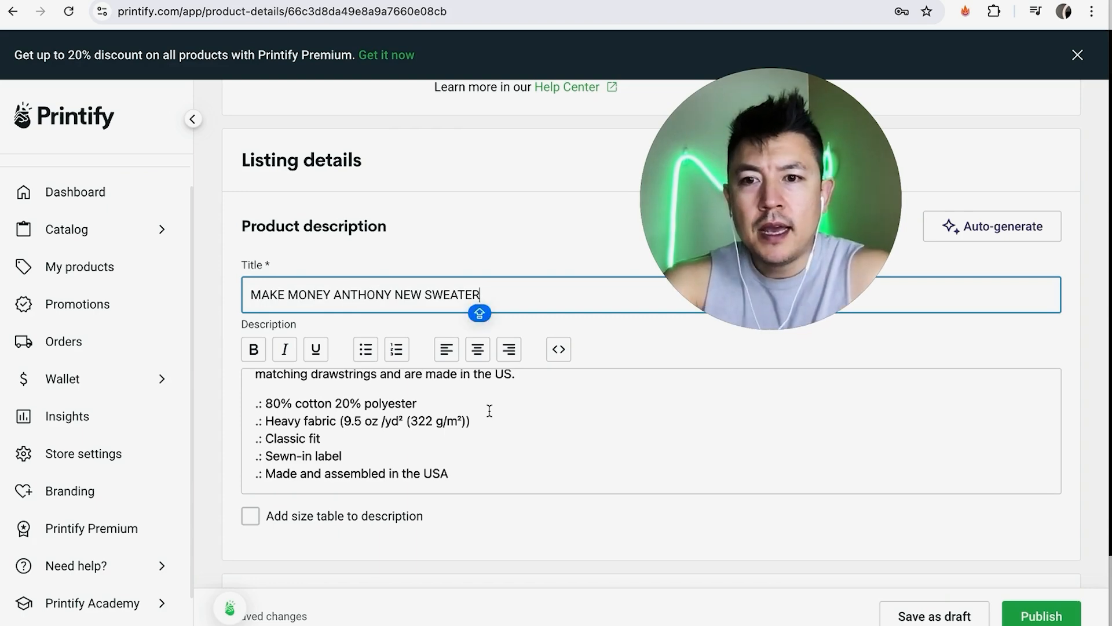
Step: Review the product description and insert "Be the coolest guy in town with our new sweater!" plus a blank line at its beginning
scroll(485, 427, up, 5)
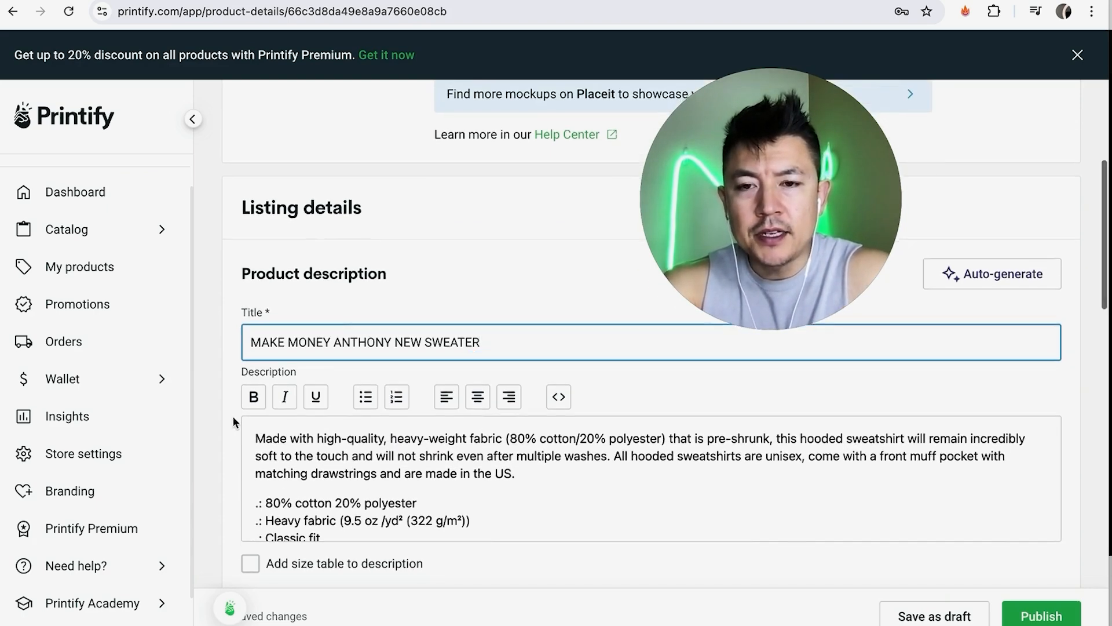
scroll(412, 457, down, 5)
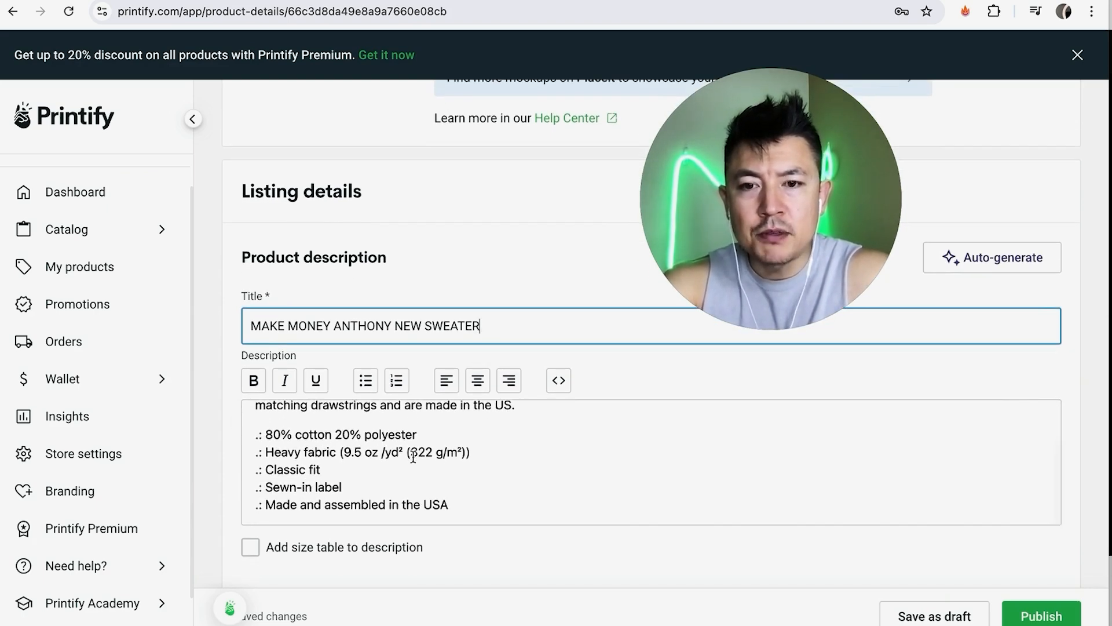
scroll(405, 457, up, 3)
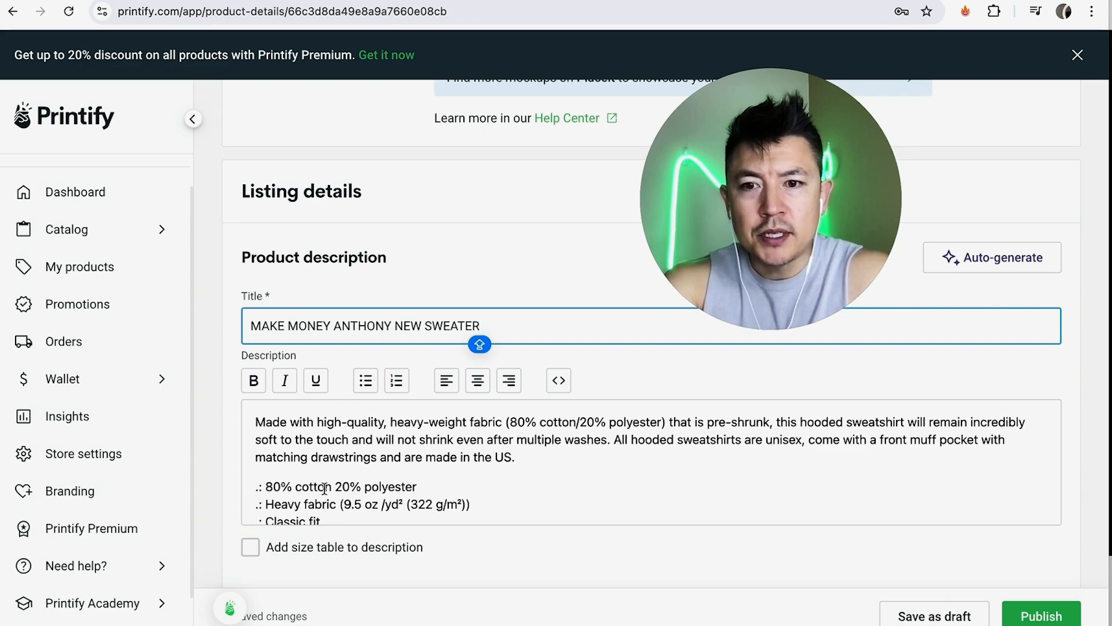
scroll(444, 480, down, 3)
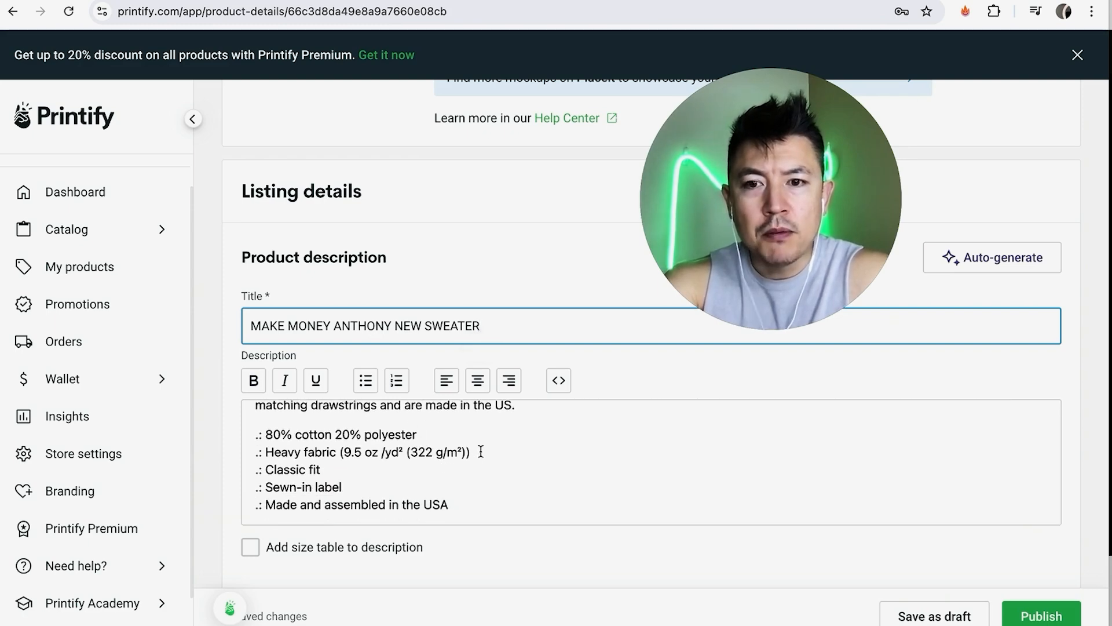
scroll(481, 450, up, 3)
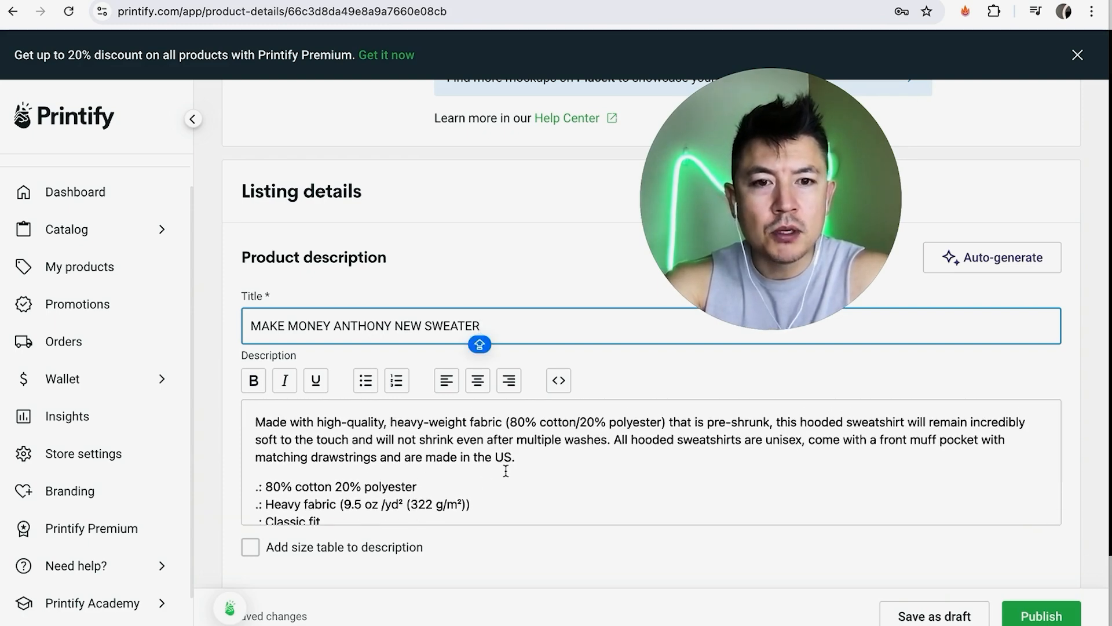
click(257, 422)
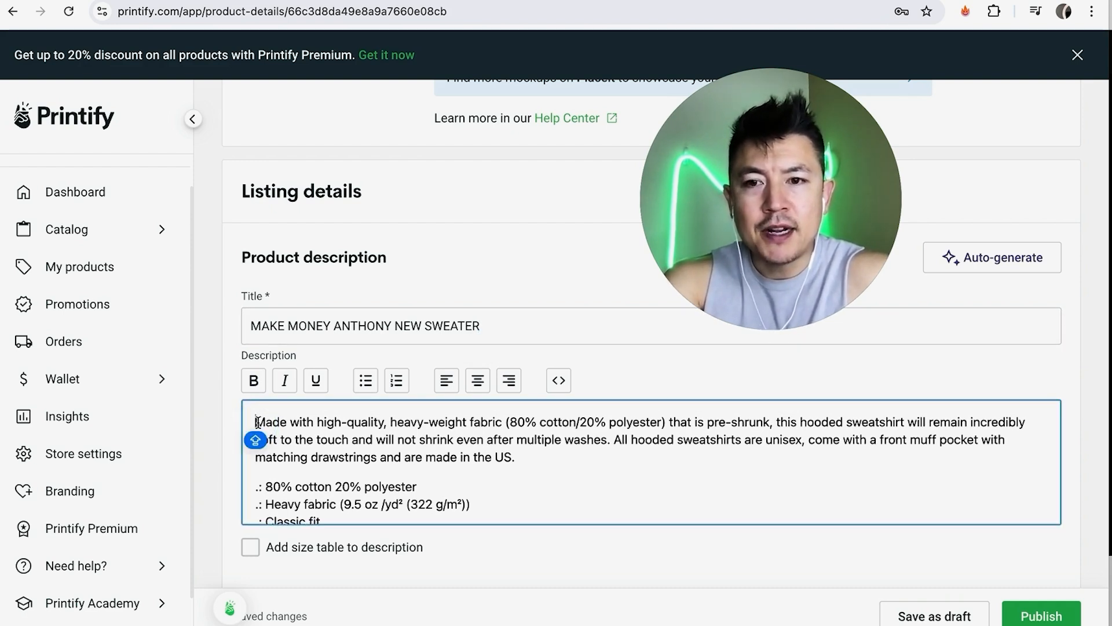
text(Be the co)
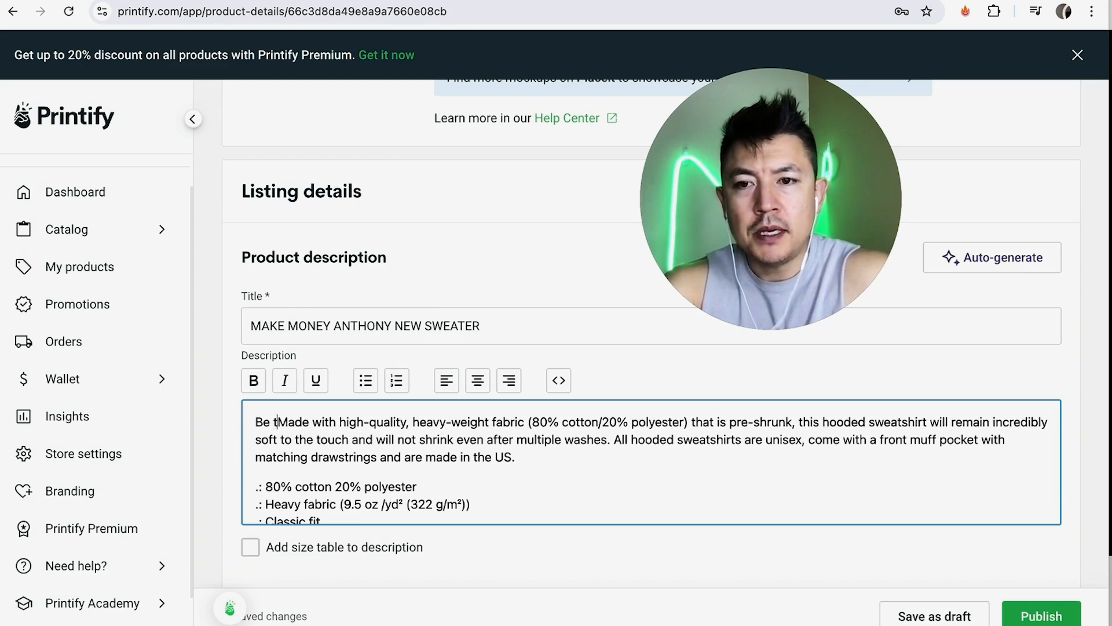
text(olest guy in town wi)
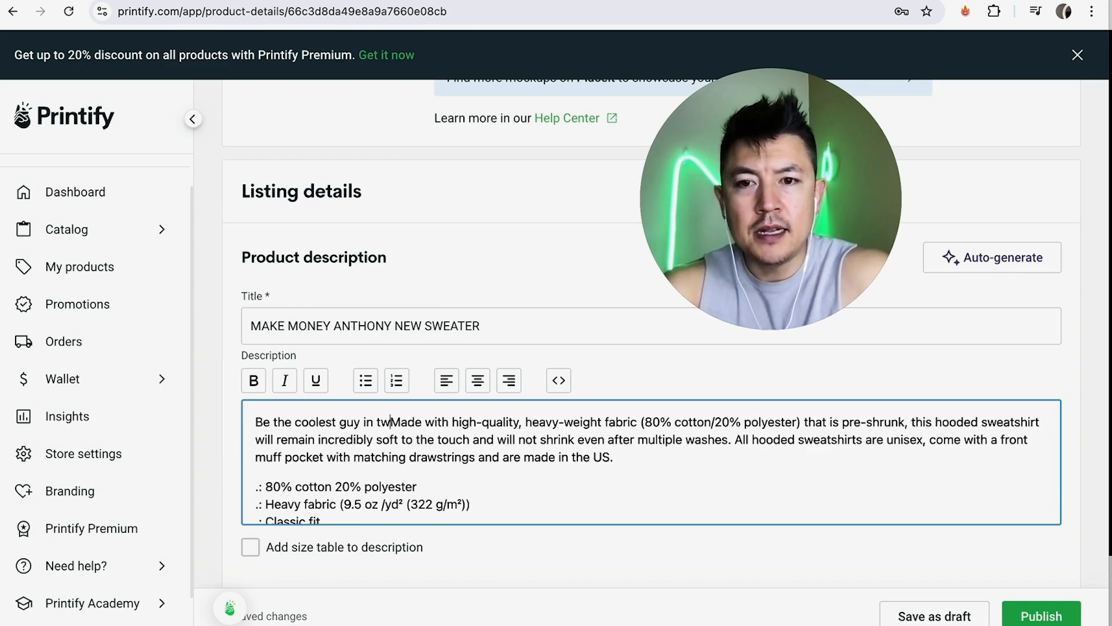
text(th our new sweater!)
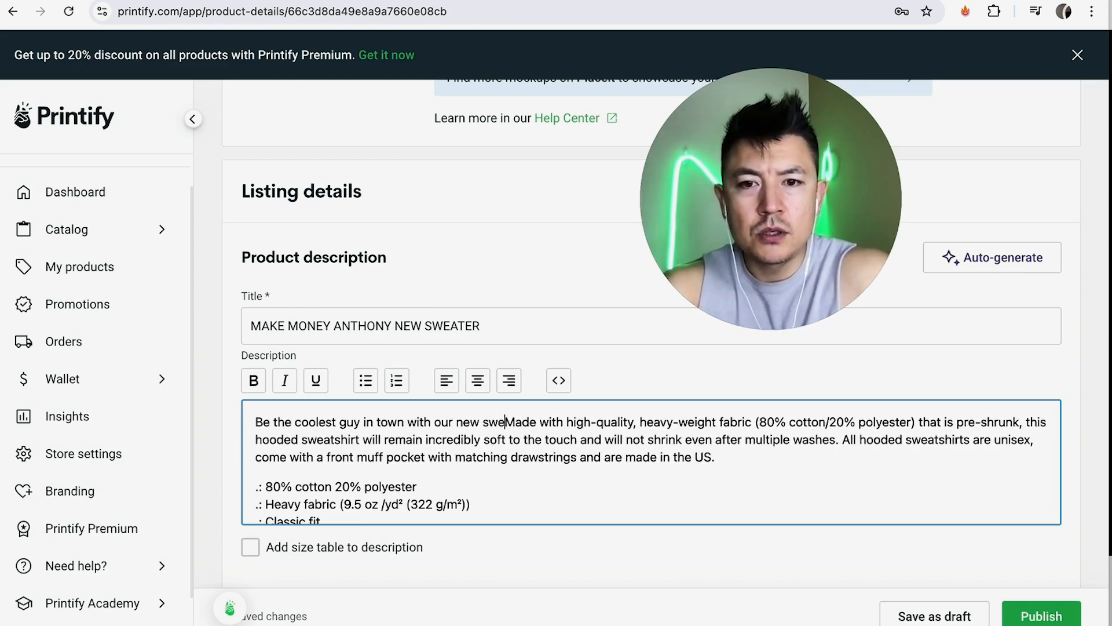
key(Return)
key(Return)
Step: Add the size table to the product description, compare metric units, and keep it in imperial units
scroll(235, 430, down, 3)
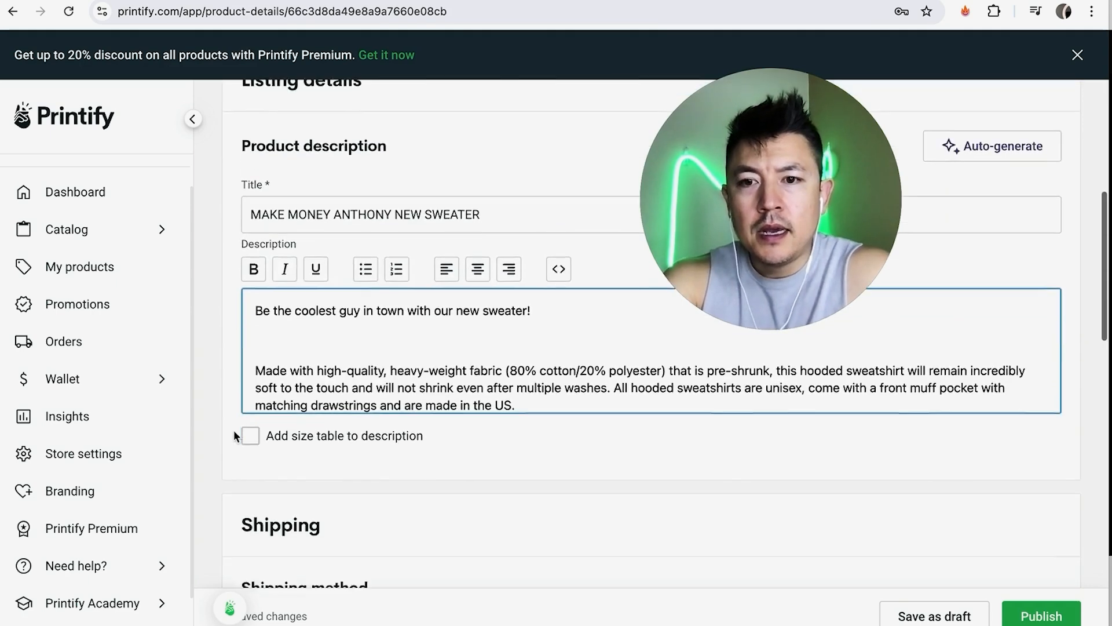
click(250, 376)
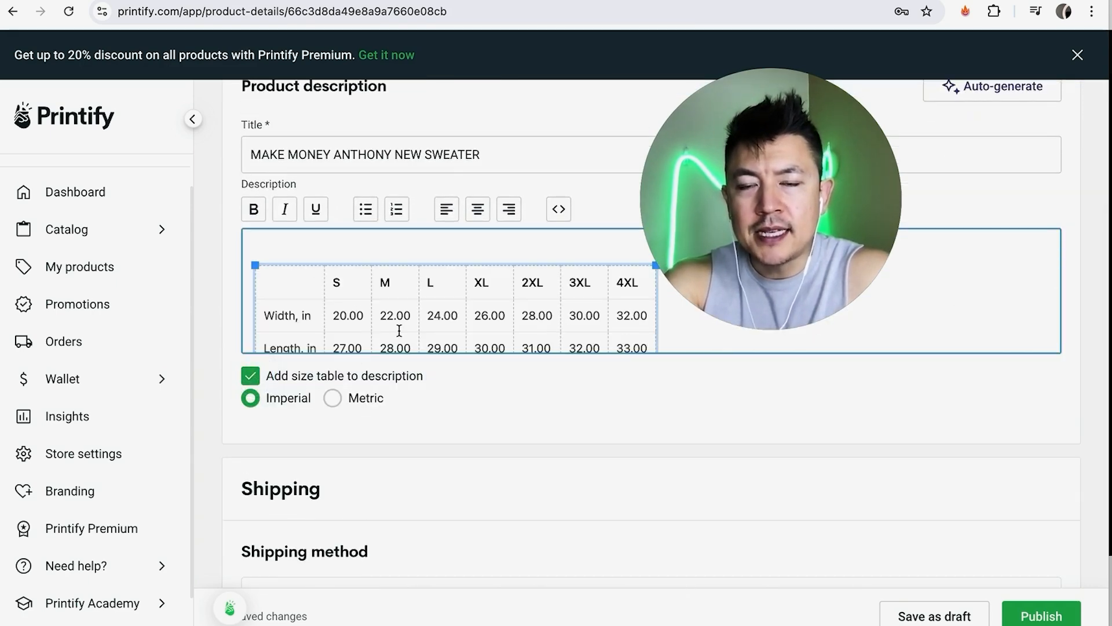
scroll(399, 331, down, 1)
scroll(399, 330, up, 1)
scroll(406, 365, down, 2)
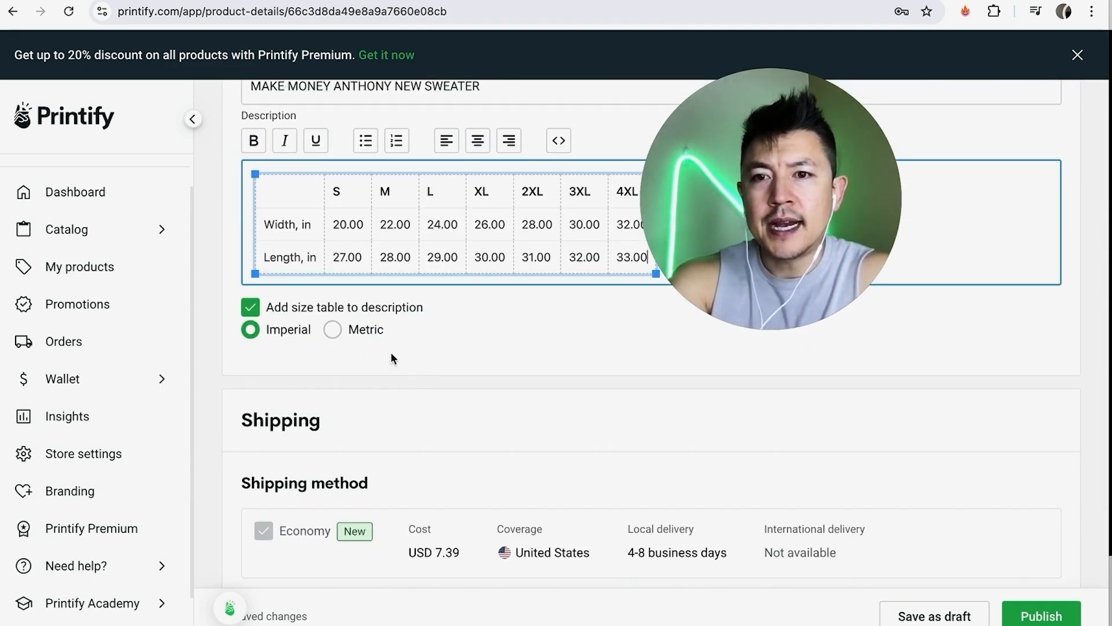
click(332, 332)
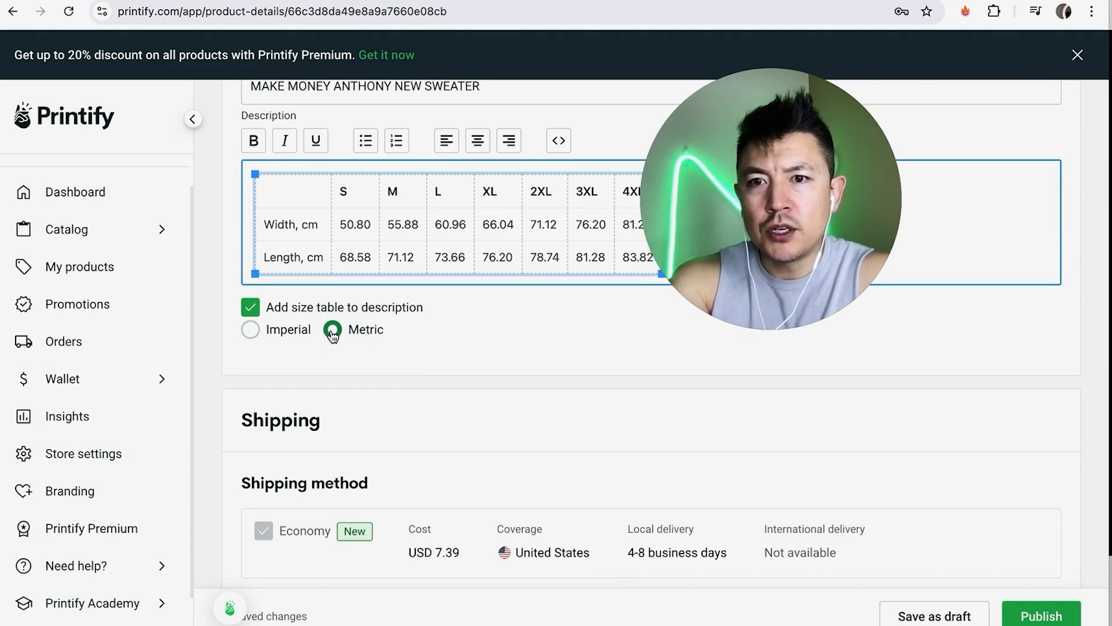
click(251, 331)
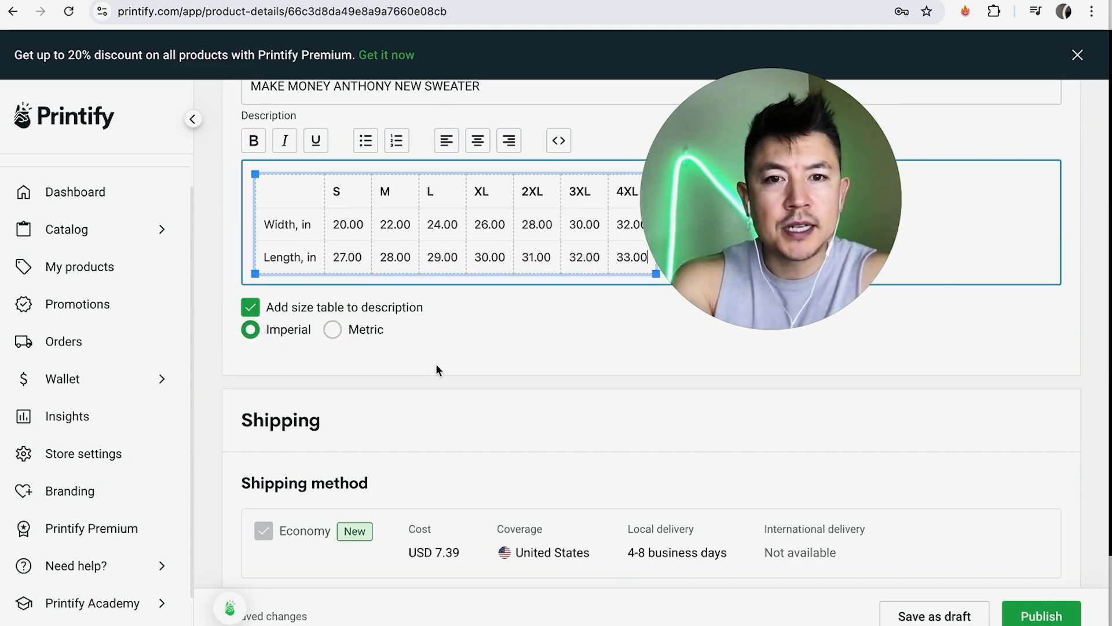
scroll(436, 365, down, 4)
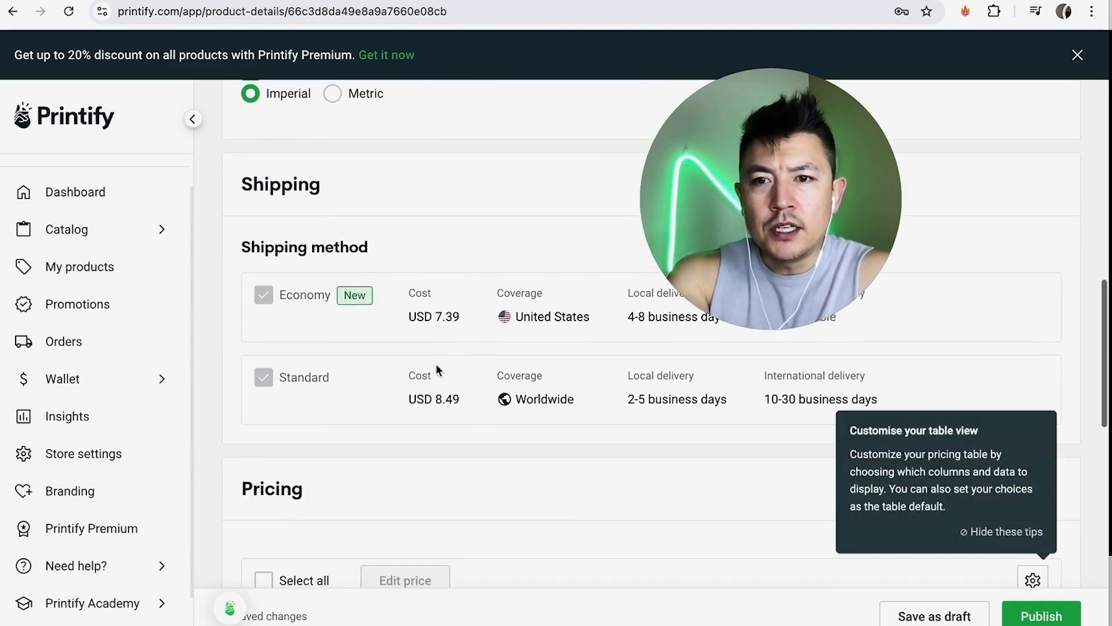
Step: Review the shipping methods' costs, coverage and delivery times, and the retail price, profit and margin for each hoodie size
scroll(436, 369, up, 1)
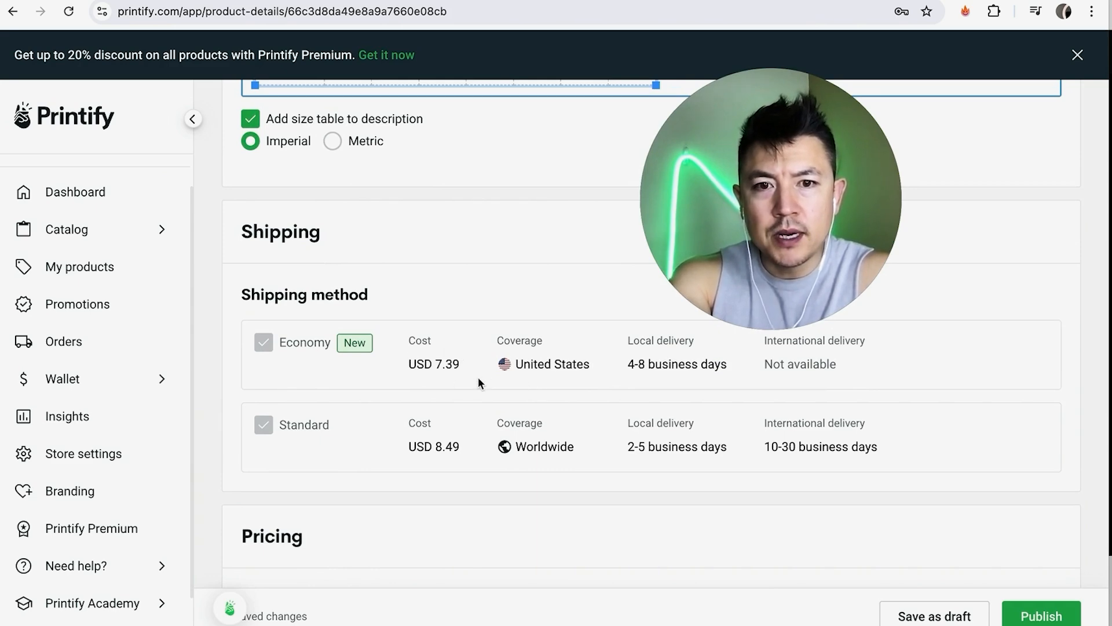
scroll(551, 396, down, 1)
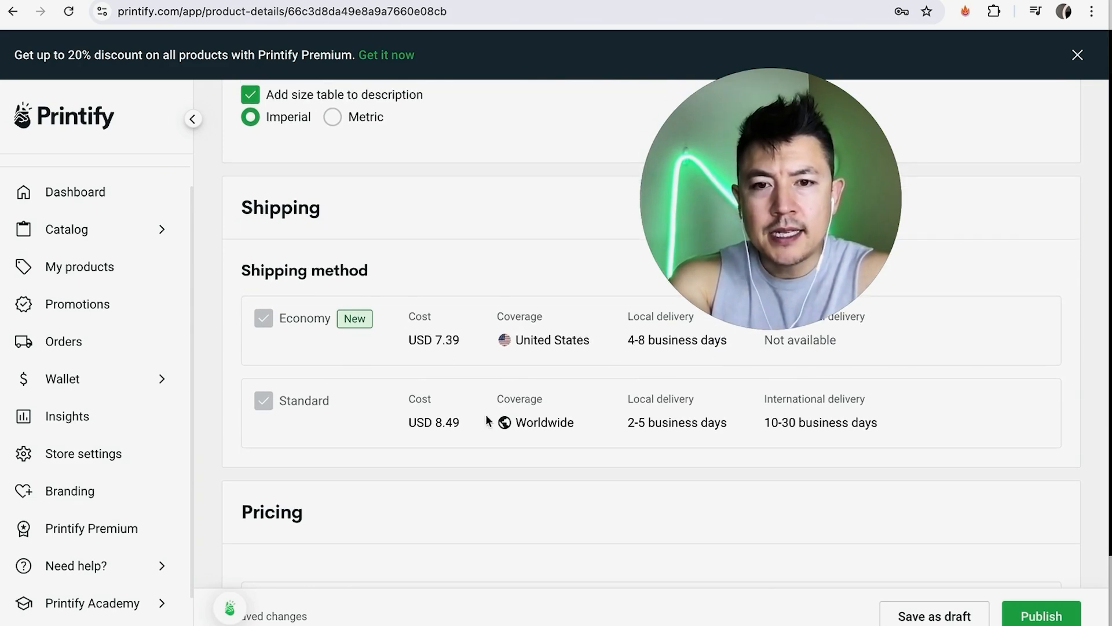
scroll(621, 429, down, 2)
scroll(621, 429, down, 3)
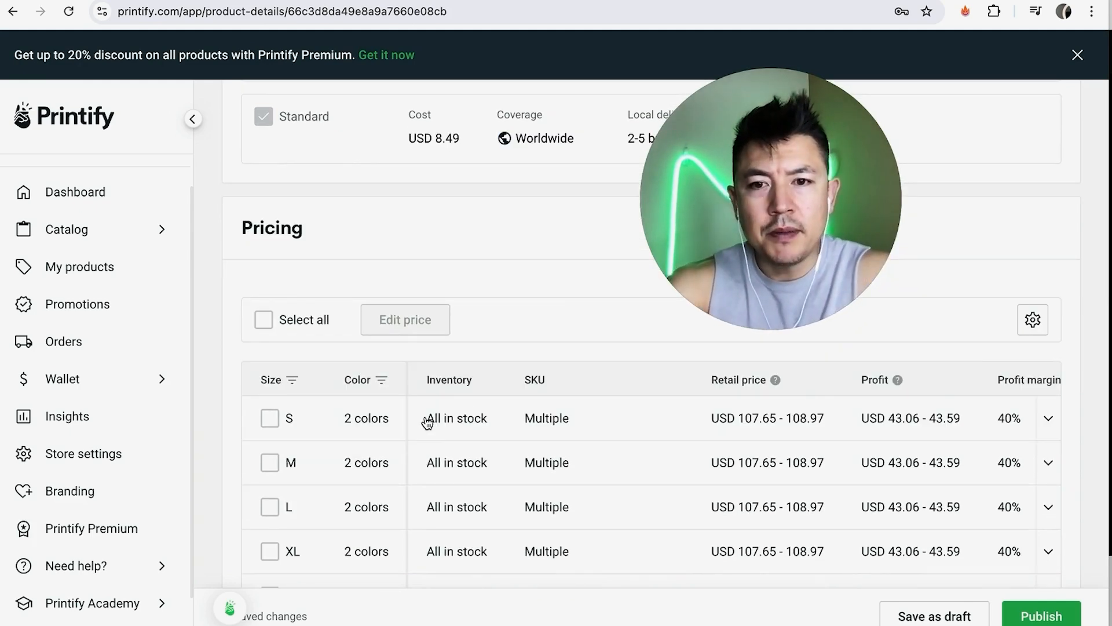
scroll(427, 423, down, 1)
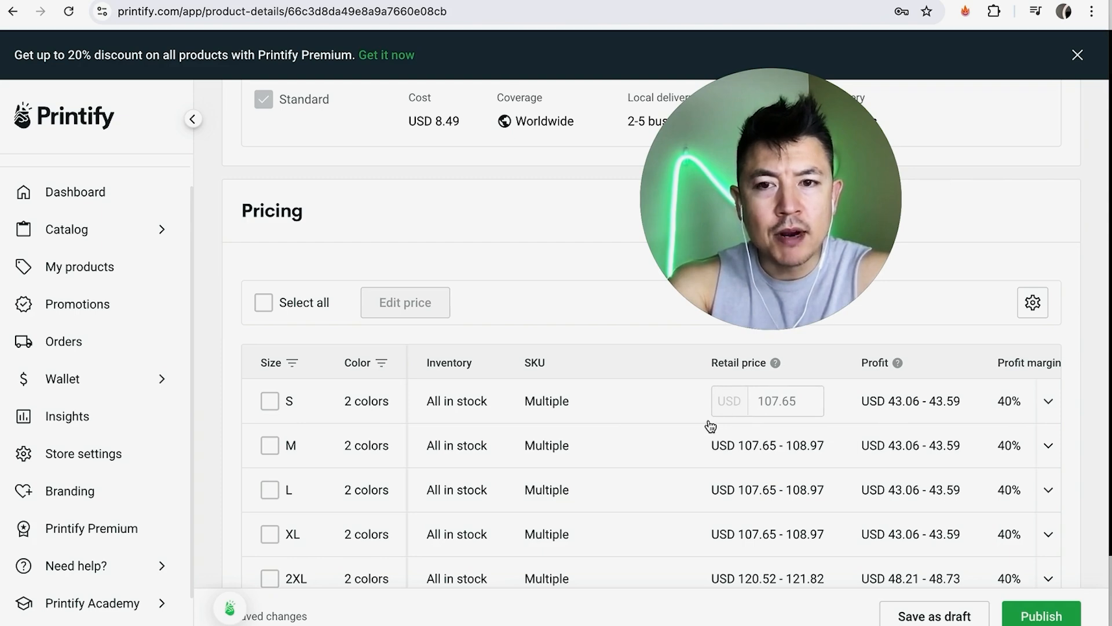
scroll(541, 467, down, 3)
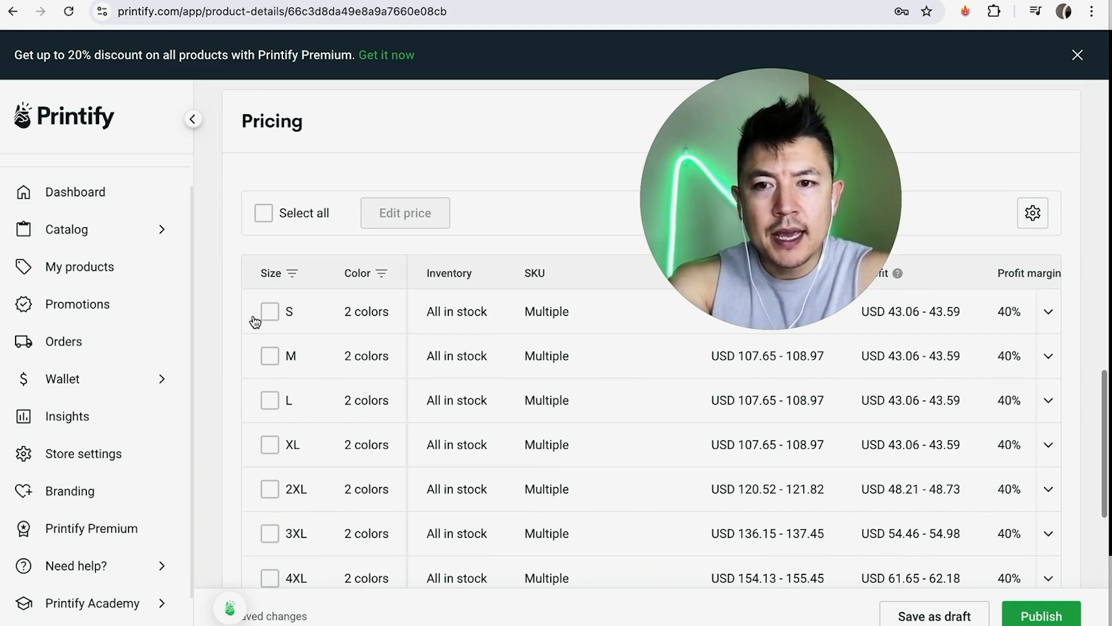
scroll(911, 454, up, 3)
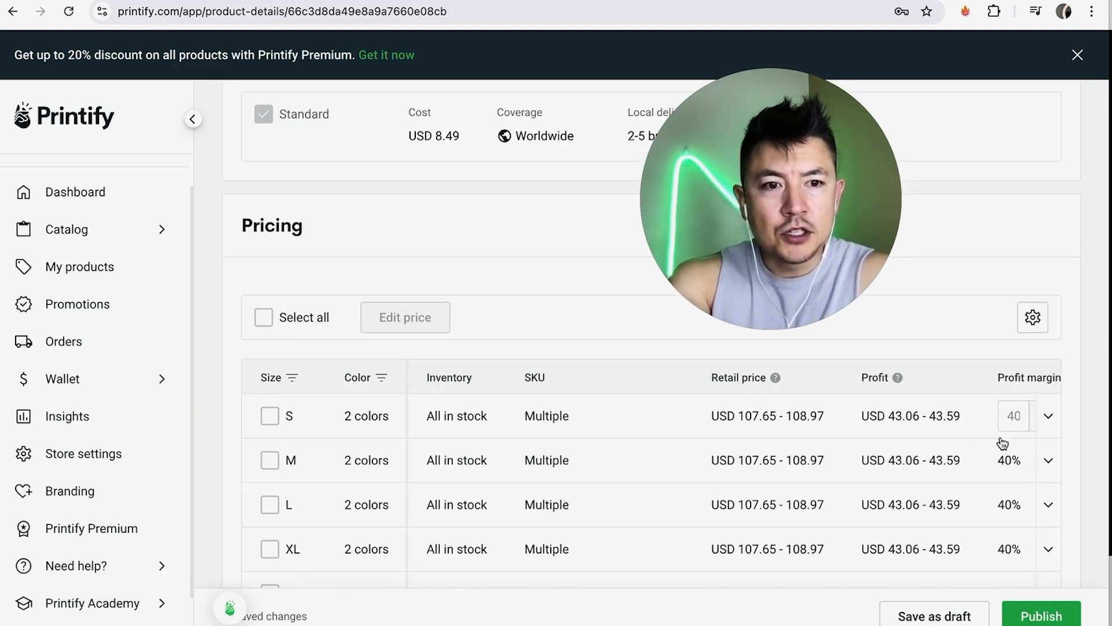
scroll(1001, 442, down, 2)
scroll(1002, 446, up, 1)
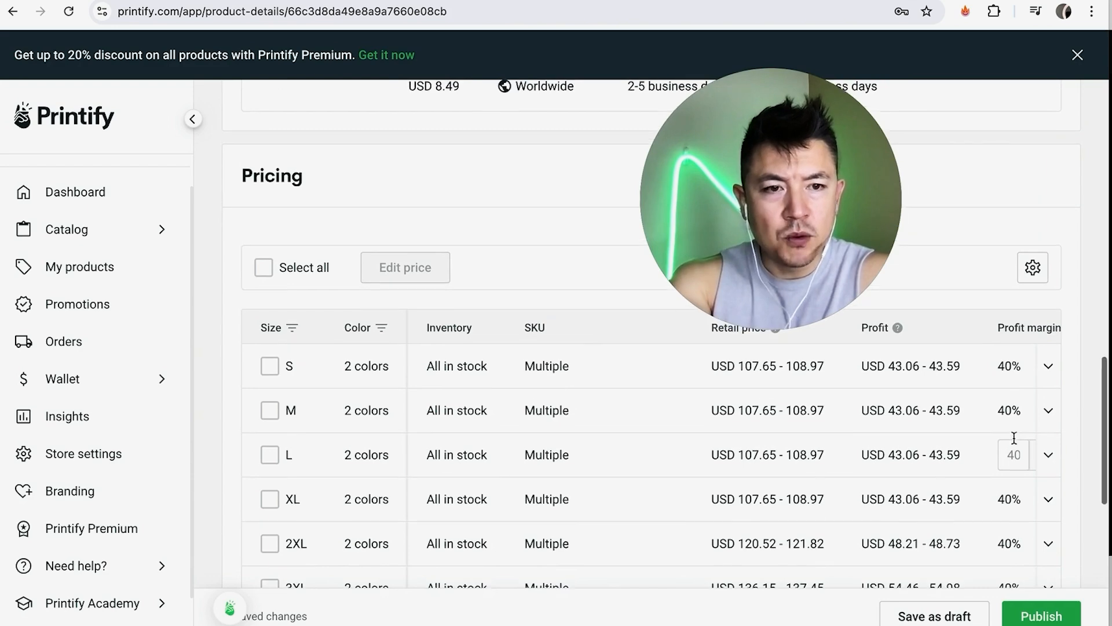
Step: Set the profit margin of all 14 variants to 25% in one bulk edit
click(264, 267)
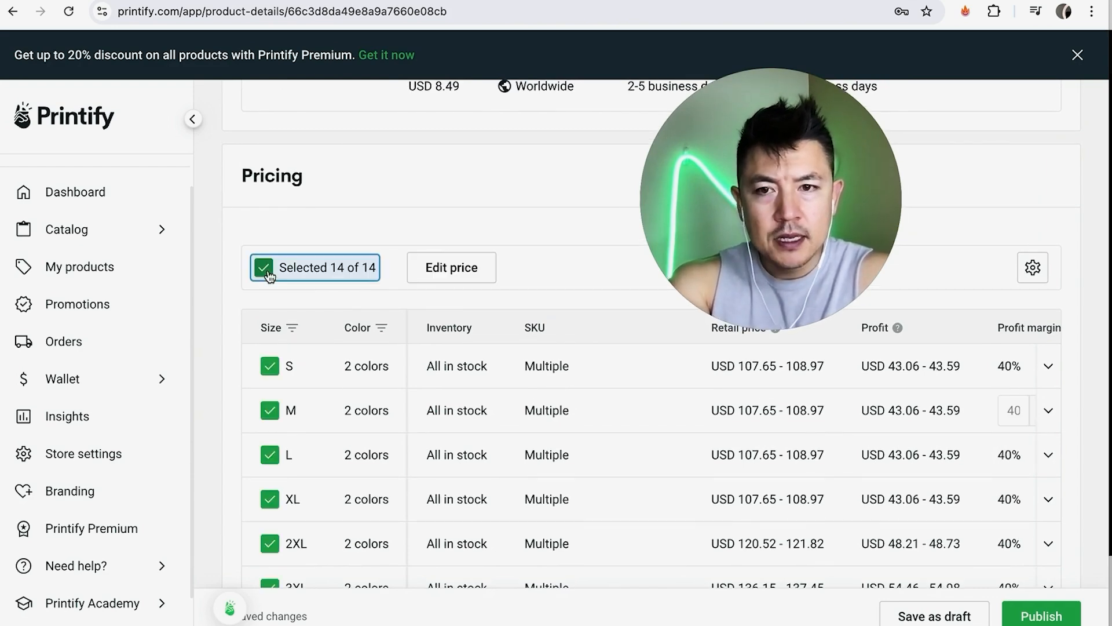
click(455, 268)
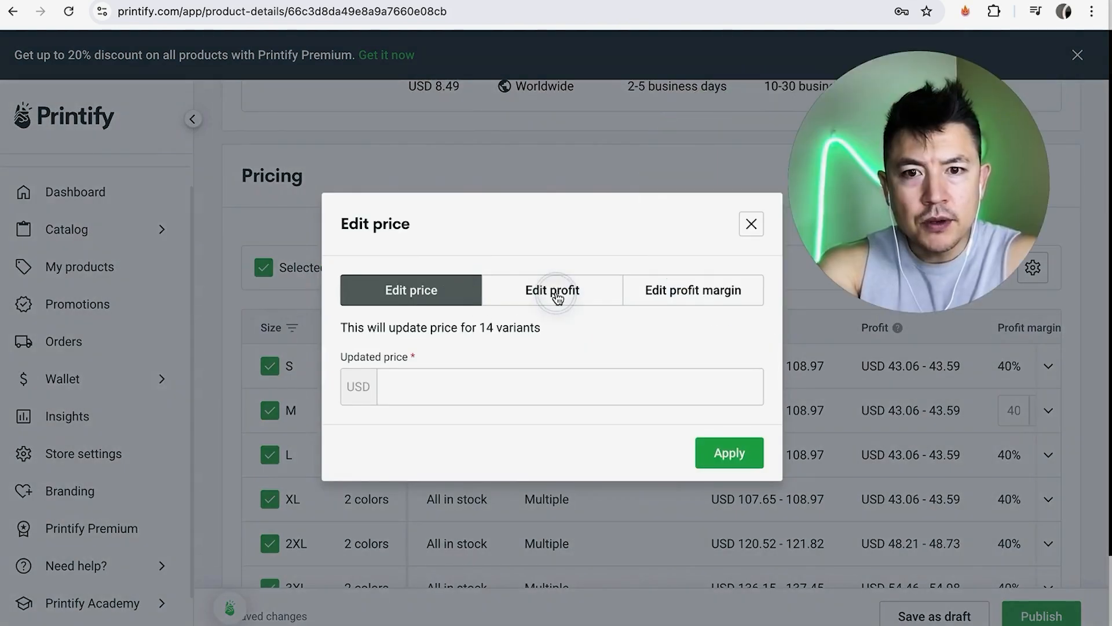
click(553, 290)
click(671, 301)
click(437, 387)
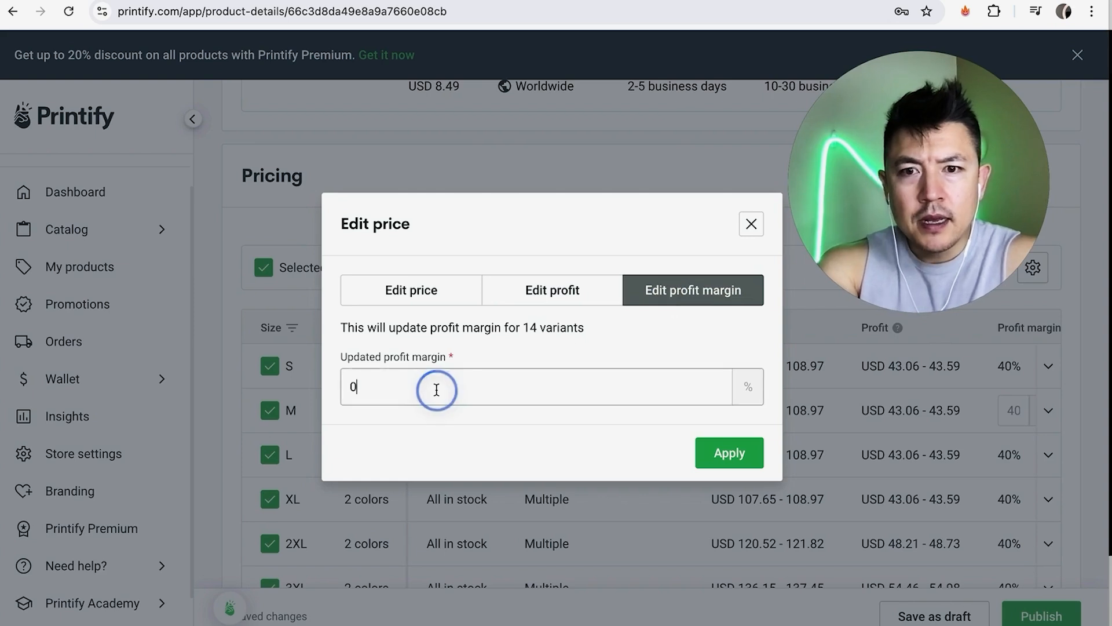
double_click(437, 388)
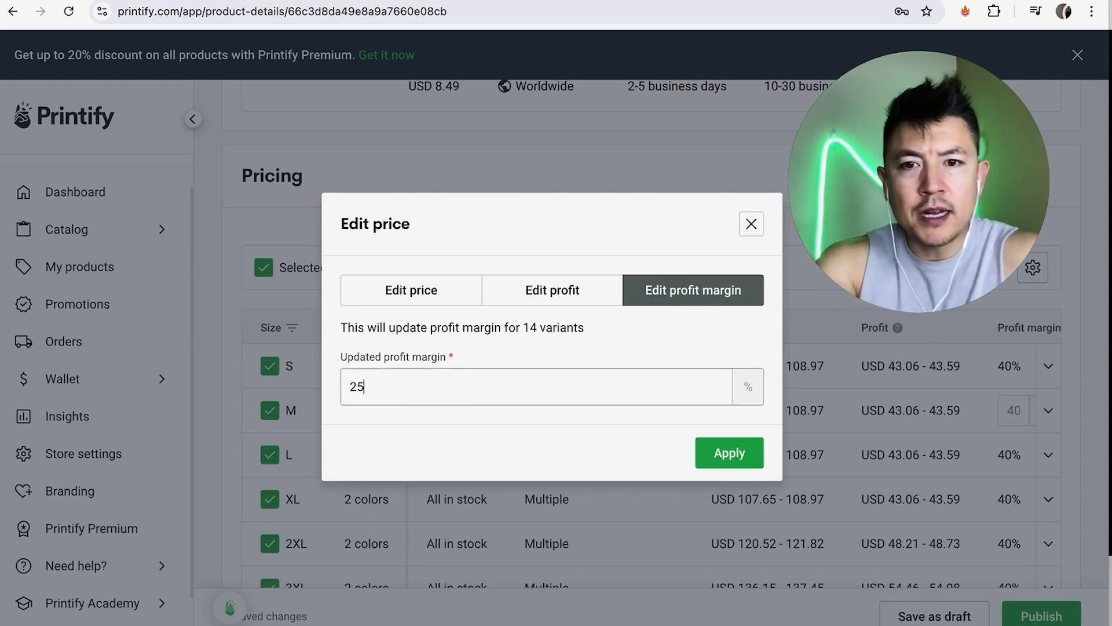
click(713, 446)
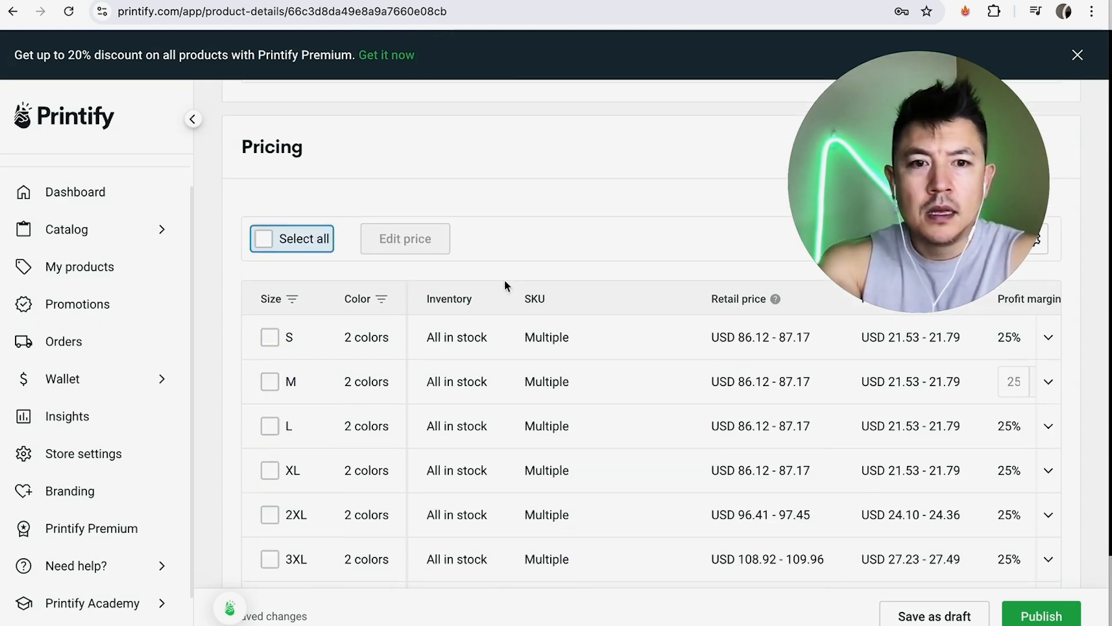
Step: Check the updated prices for every size and set the profit margin of the 2XL size to 40%
scroll(562, 307, down, 2)
scroll(563, 313, down, 3)
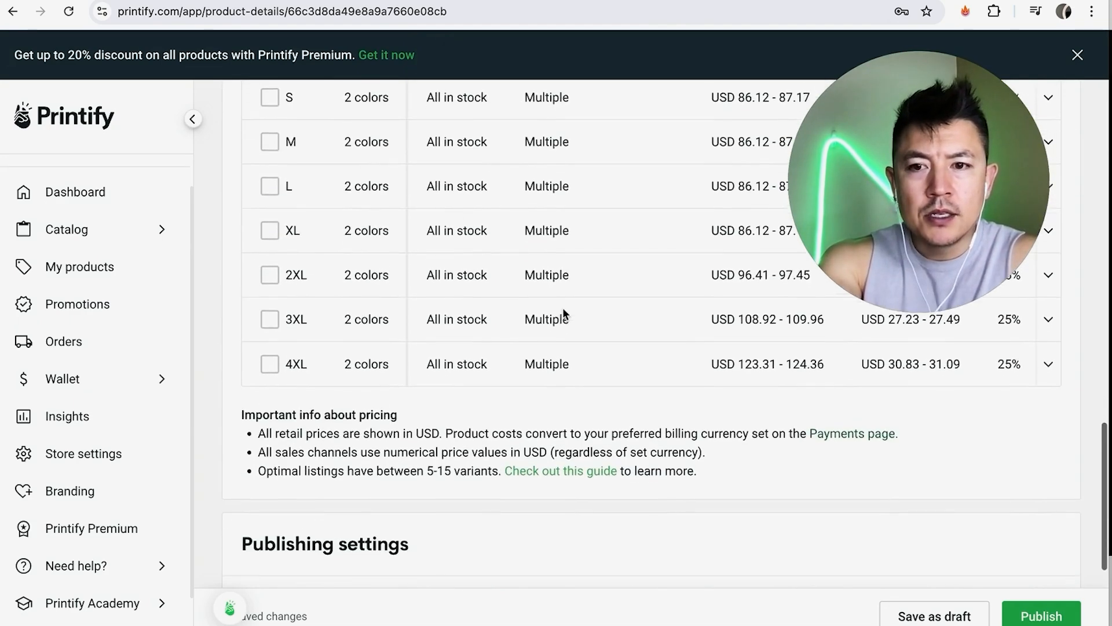
scroll(565, 315, up, 2)
scroll(750, 442, up, 3)
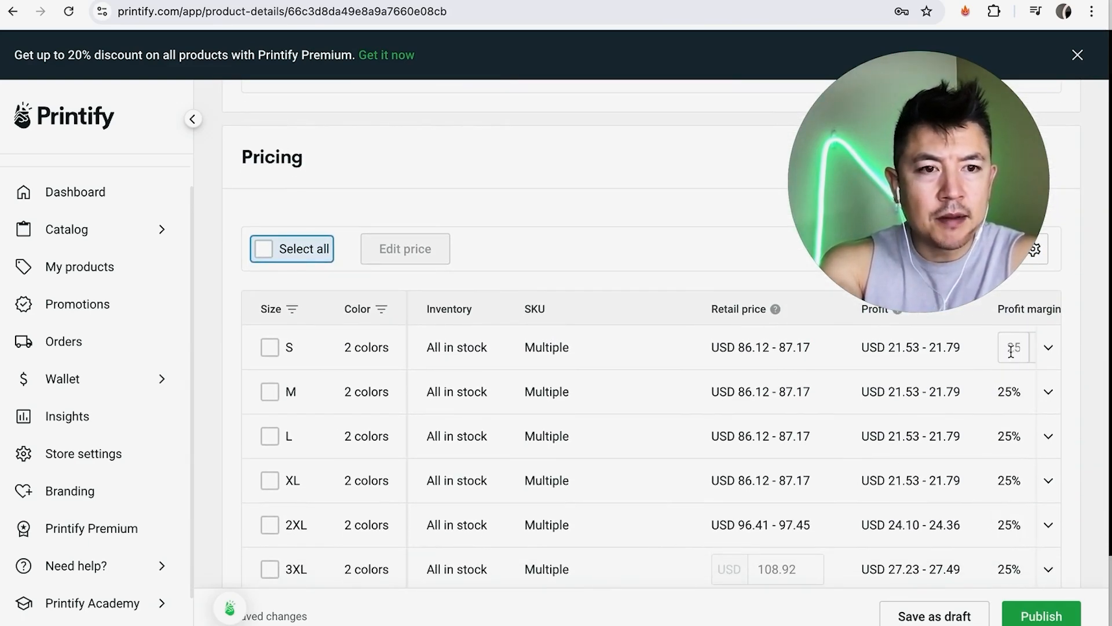
scroll(1016, 393, down, 2)
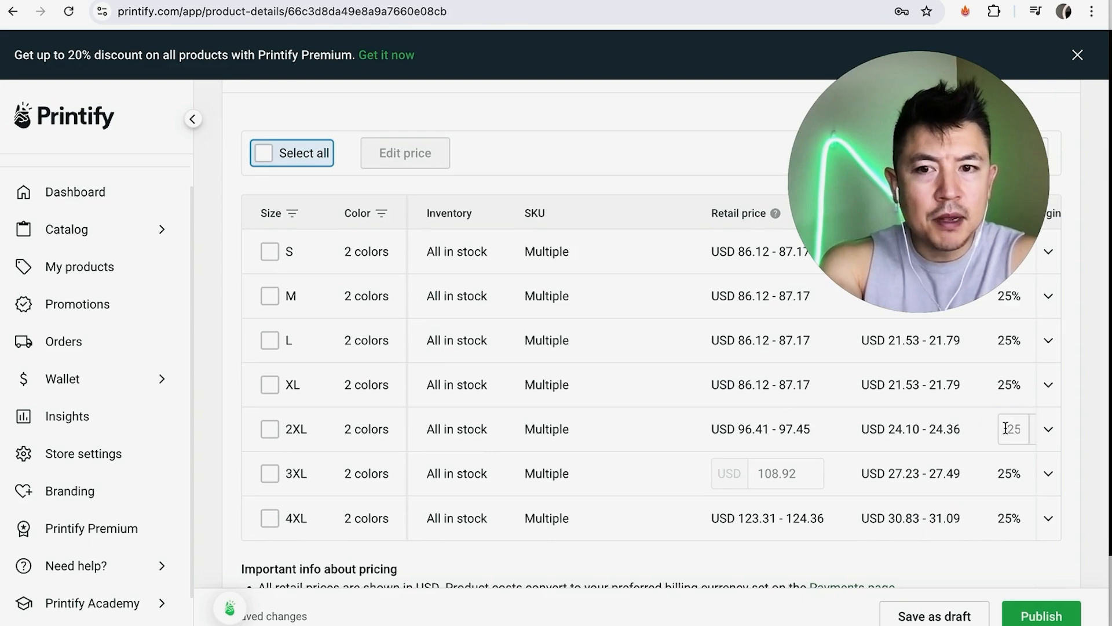
click(1005, 429)
text(40)
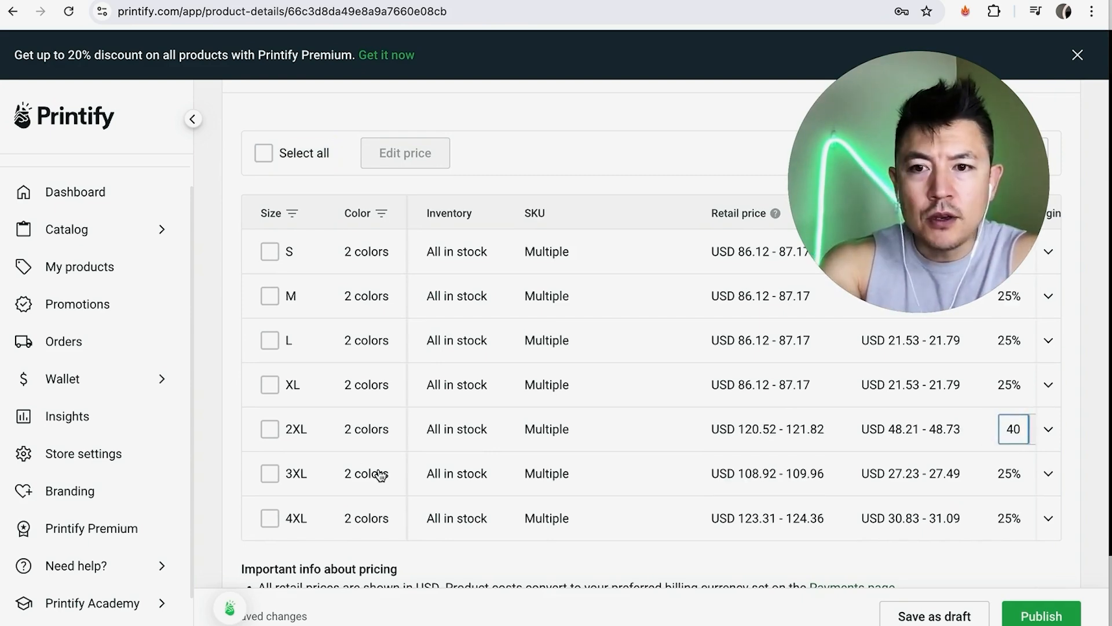
click(212, 412)
Step: Try the Hide in store option in the publishing settings and switch it back off
scroll(212, 411, down, 8)
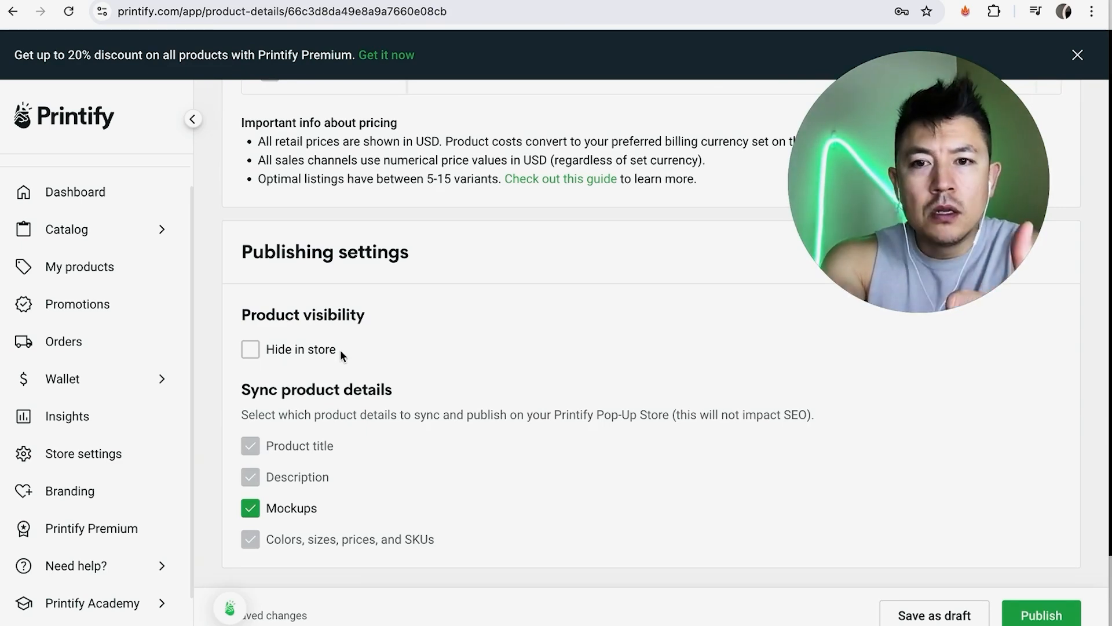
click(251, 350)
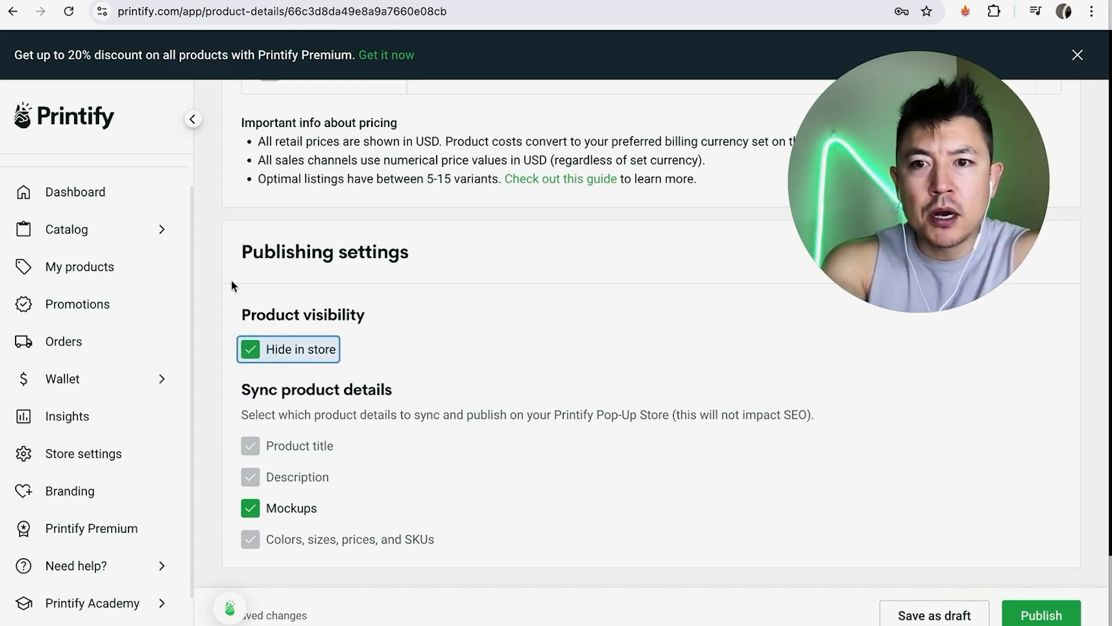
click(249, 349)
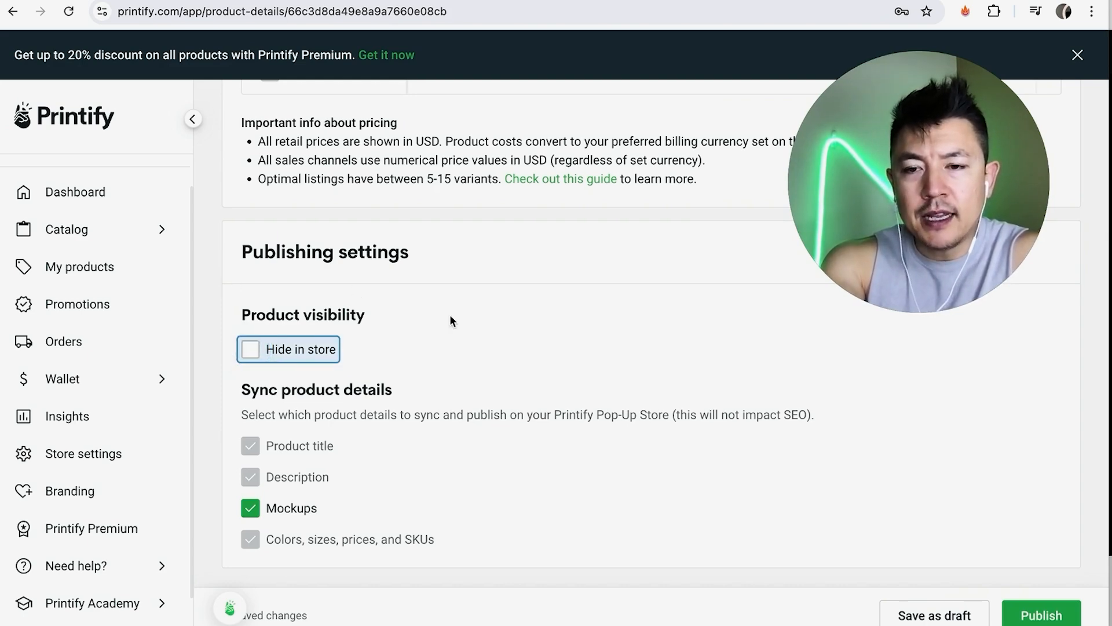
Step: Recheck the pricing table and publishing settings, and publish the product to the store
scroll(455, 319, up, 7)
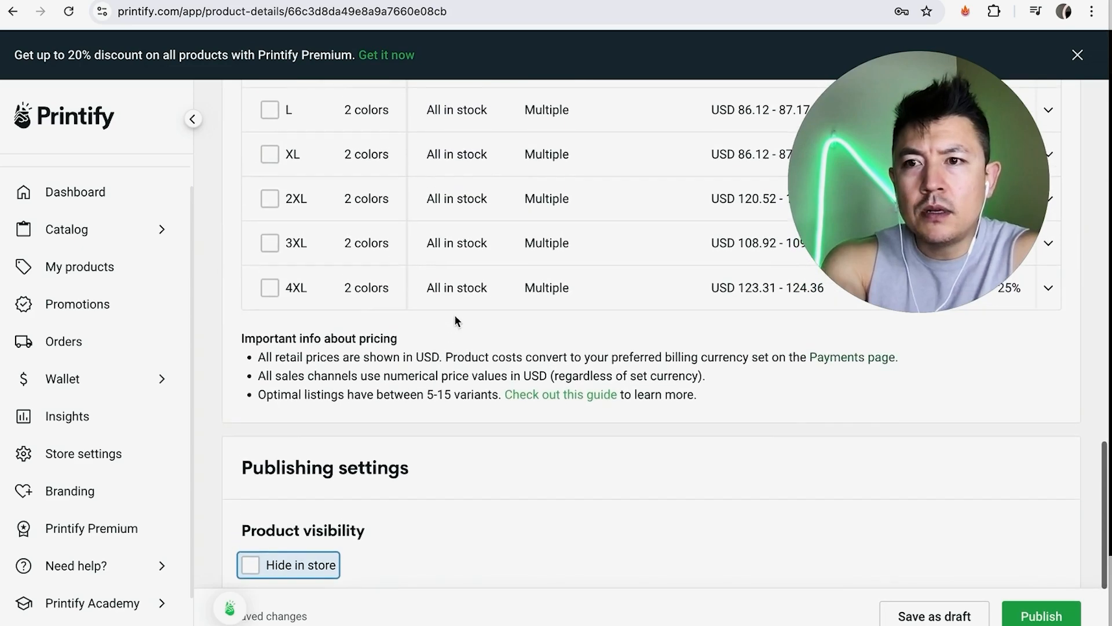
scroll(456, 319, up, 7)
scroll(455, 318, down, 13)
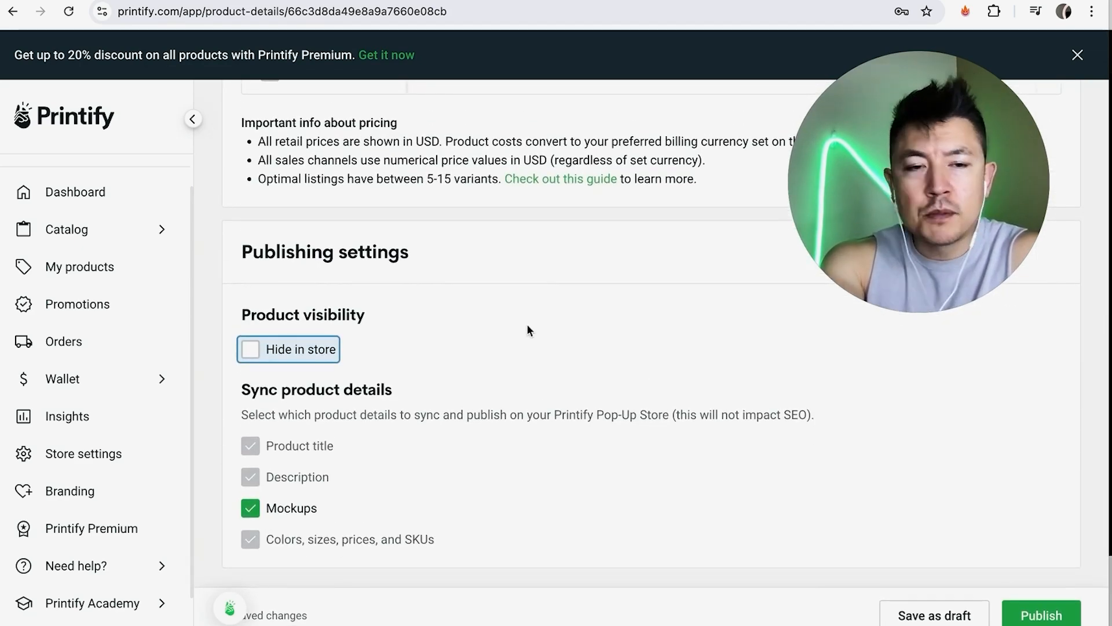
click(1040, 616)
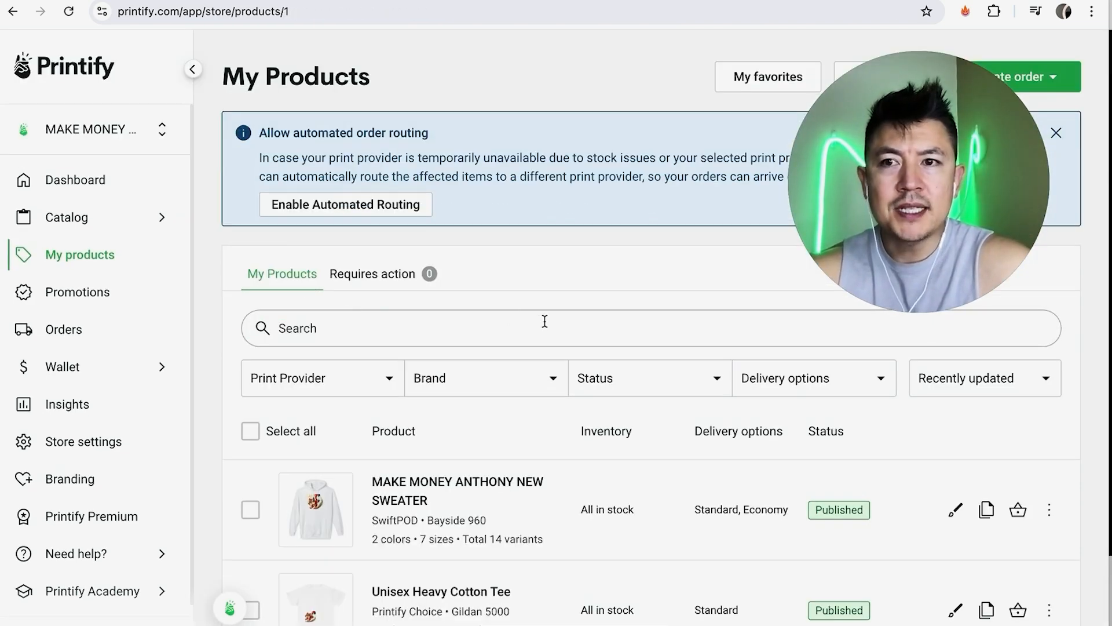
Step: Open the storefront page of the published MAKE MONEY ANTHONY NEW SWEATER from the product list
scroll(570, 295, down, 1)
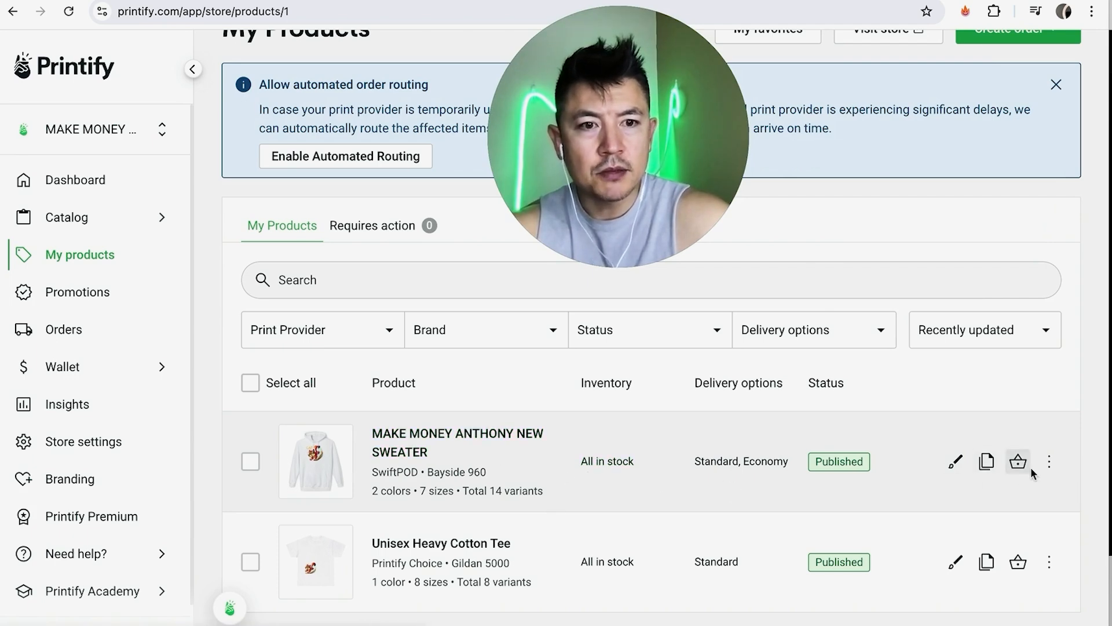
scroll(1037, 475, up, 1)
click(1053, 503)
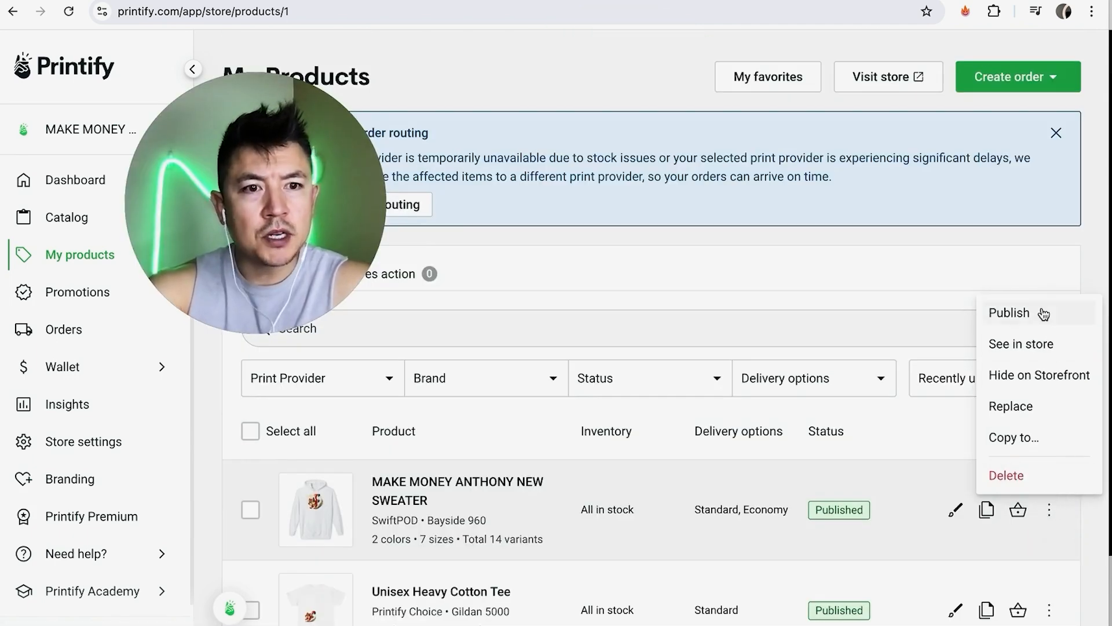
click(1013, 346)
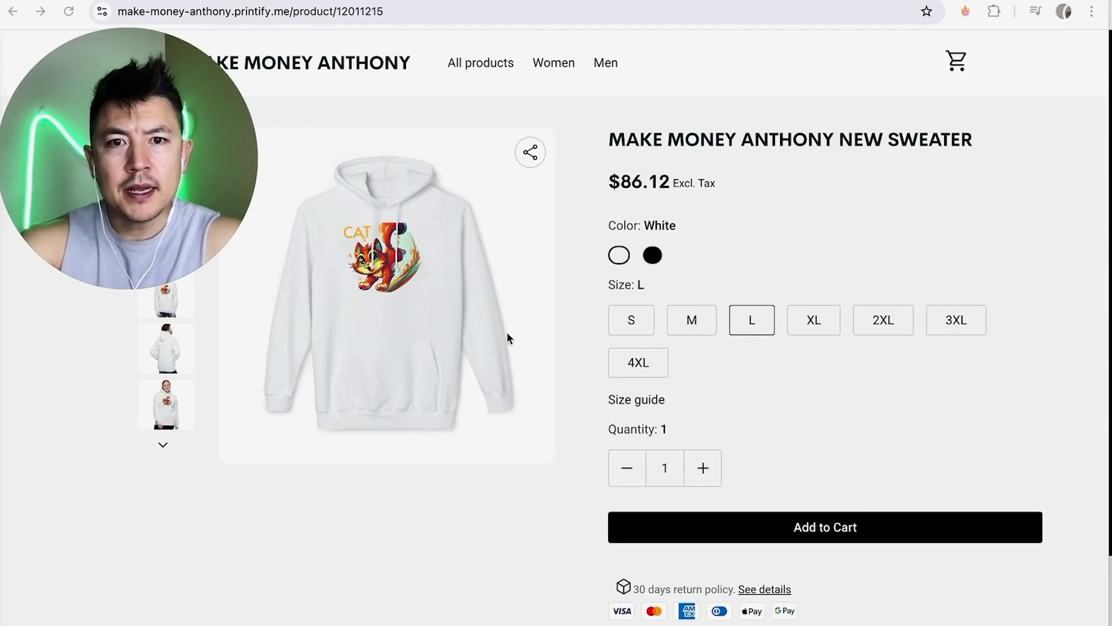
Step: Examine the sweater's storefront page with its images, price, colors and sizes, and select the page's web address
scroll(540, 335, down, 1)
scroll(540, 335, down, 1)
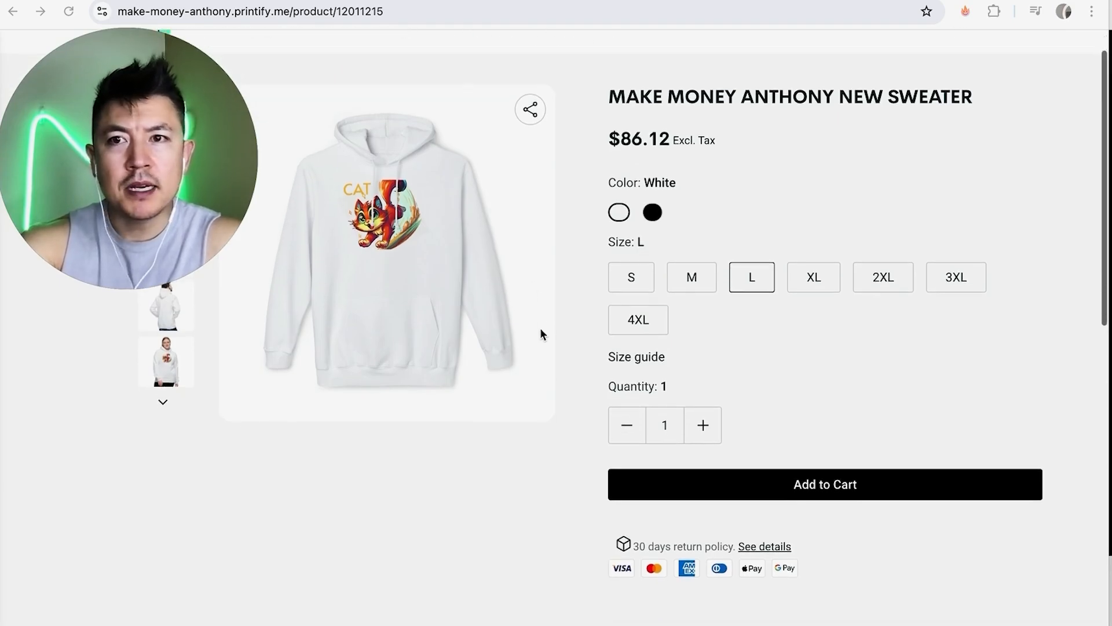
scroll(540, 335, up, 2)
scroll(540, 335, down, 2)
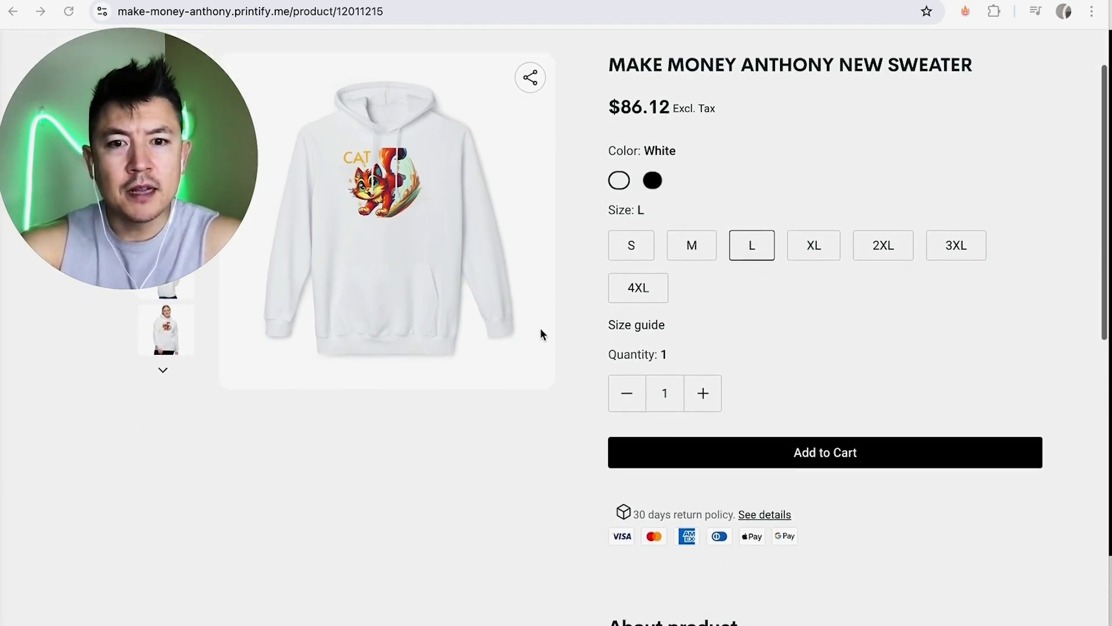
scroll(540, 334, up, 2)
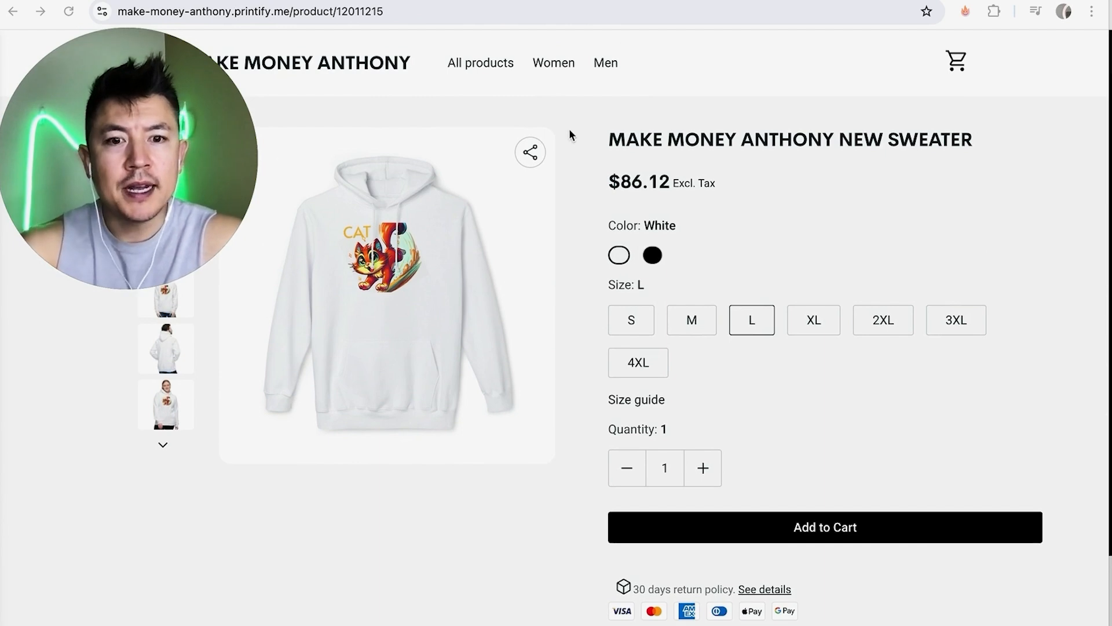
click(370, 11)
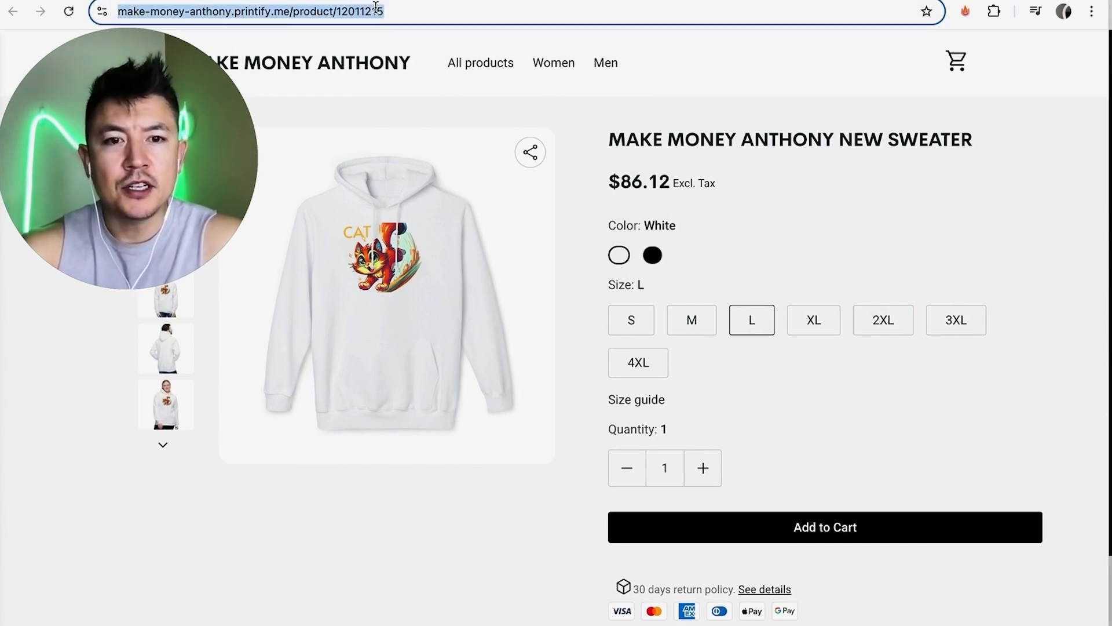